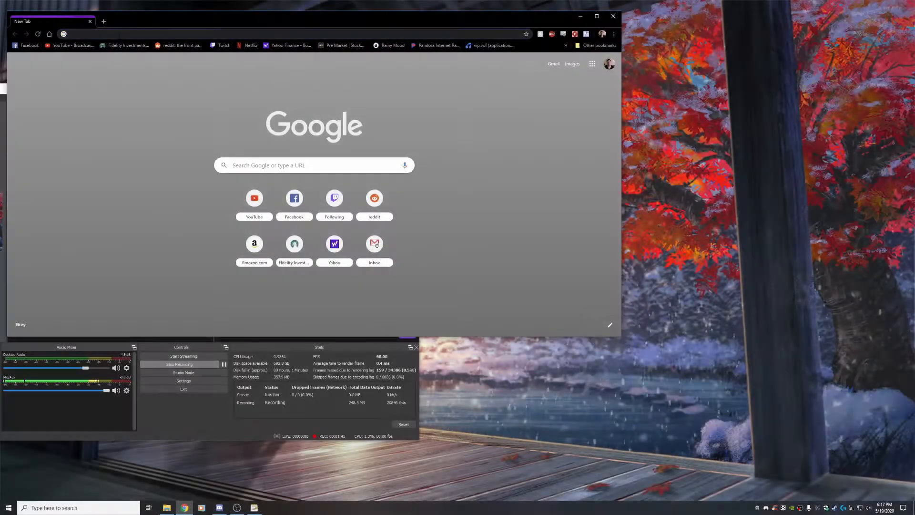
# Search the web for reaper vst and open the ReaPlugs – REAPER result
pyautogui.write('reaper vst')
pyautogui.press('Return')
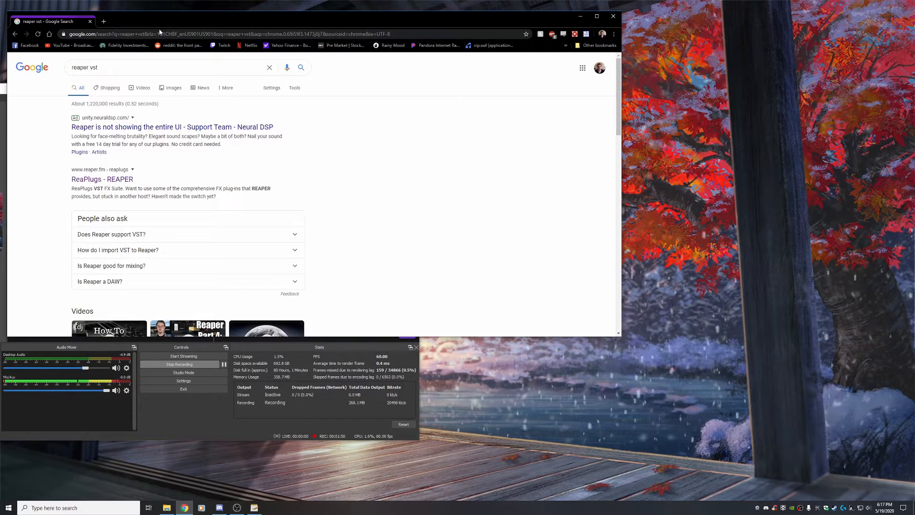
pyautogui.click(105, 180)
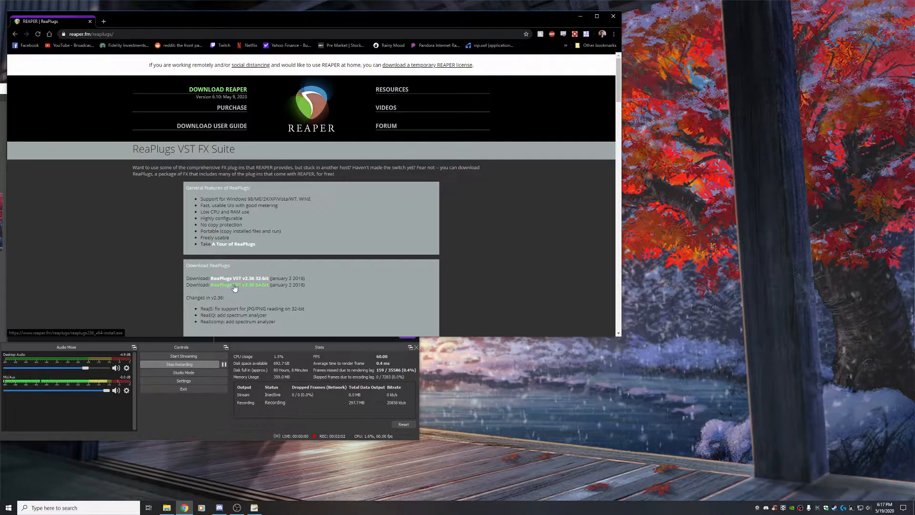
# In a new tab, search for equalizer apo and open the SourceForge Equalizer APO download page
pyautogui.click(104, 22)
pyautogui.write('equalizer apo')
pyautogui.press('Return')
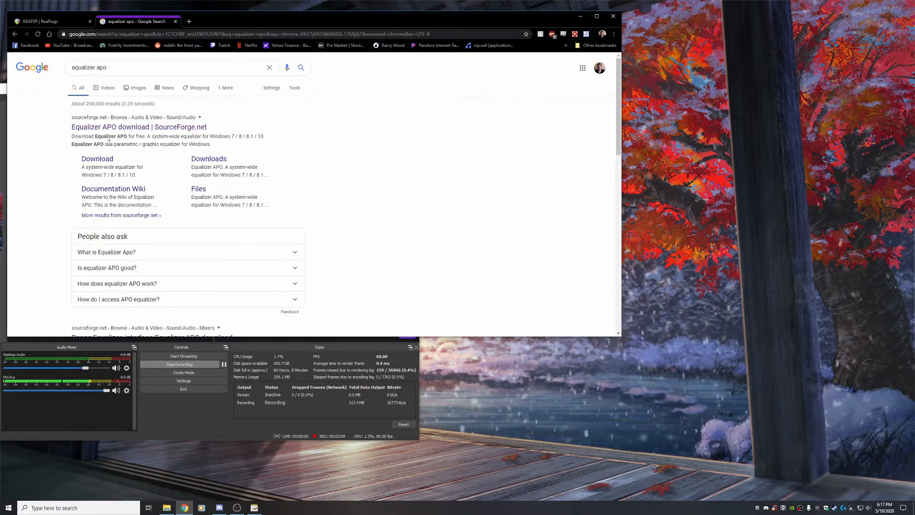
pyautogui.click(84, 125)
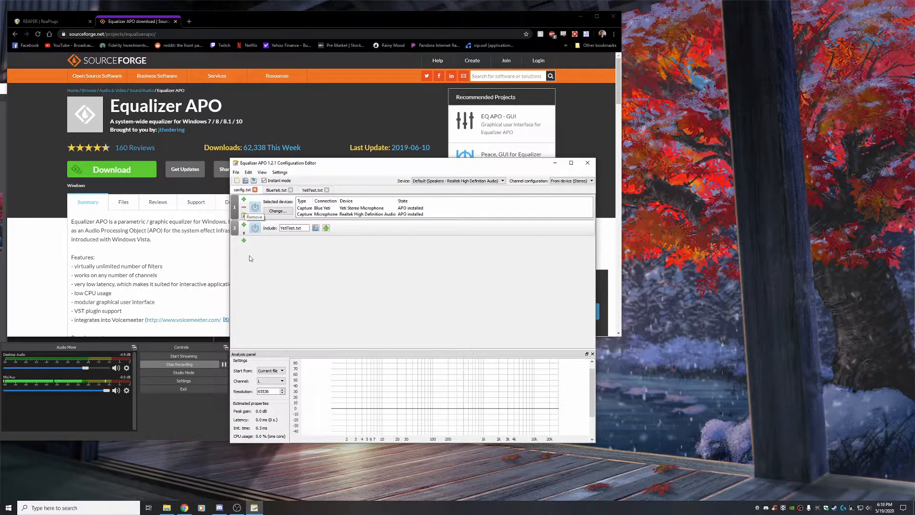
# Remove both existing filters from config.txt and add a Device selection filter
pyautogui.click(245, 209)
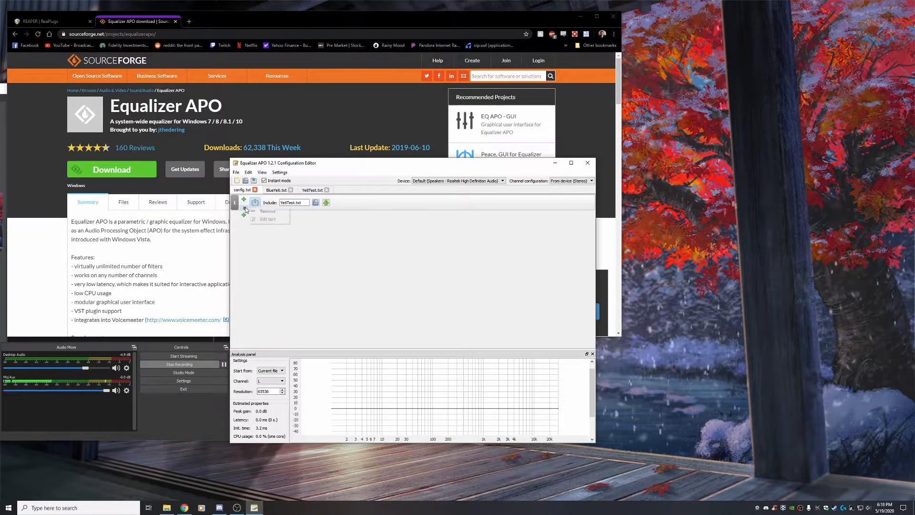
pyautogui.click(245, 208)
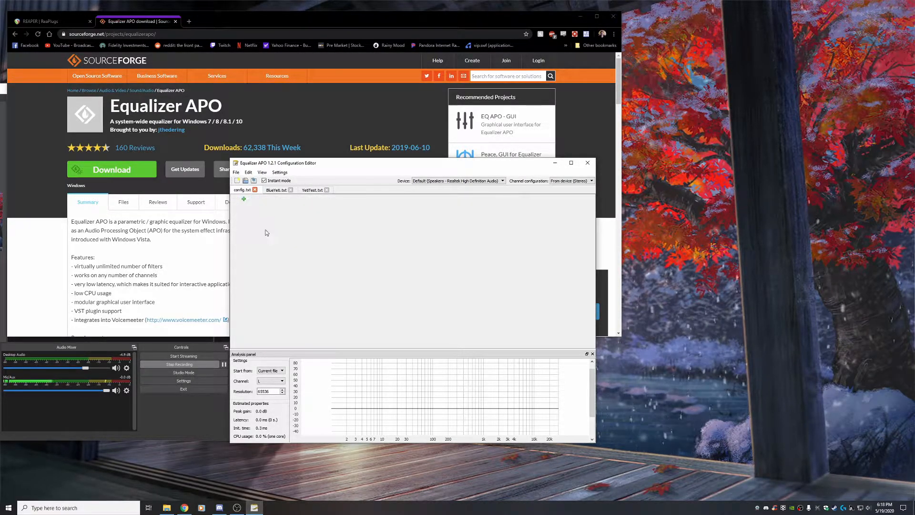
pyautogui.click(245, 200)
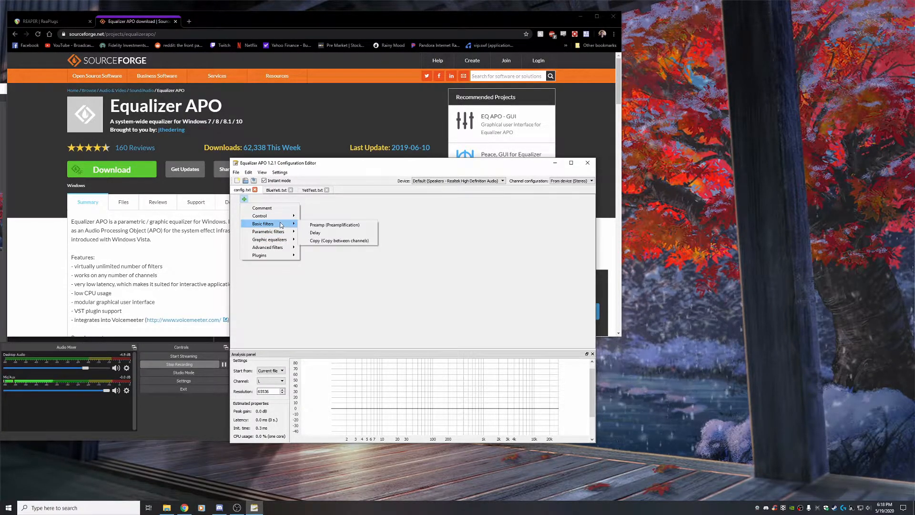
pyautogui.moveTo(281, 216)
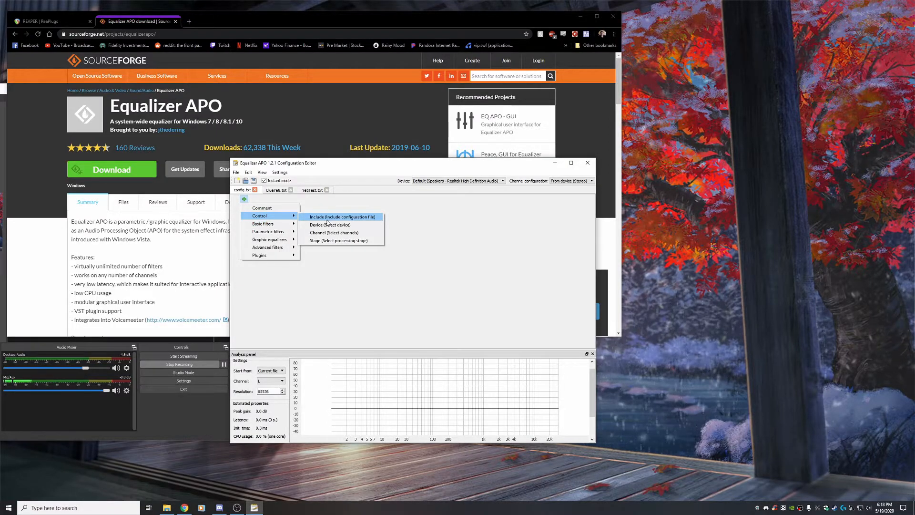
pyautogui.click(330, 224)
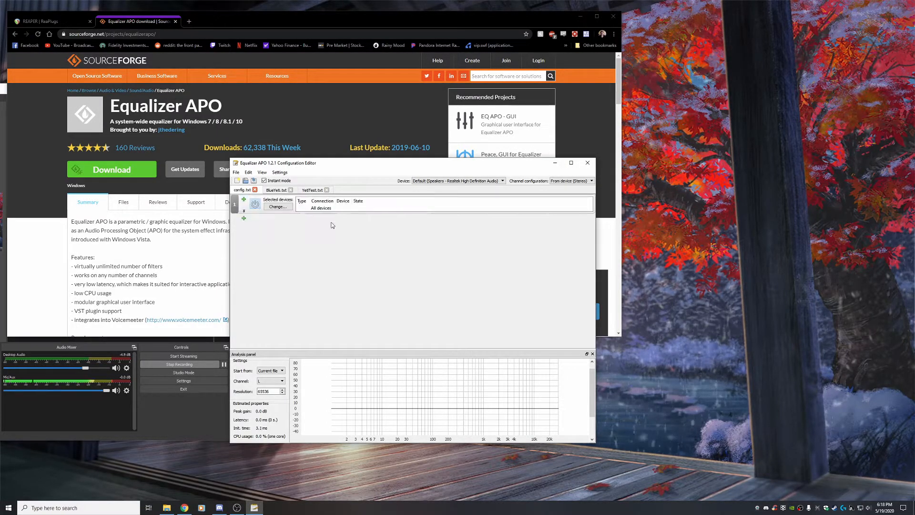
# Set the device filter to the Blue Yeti and Microphone capture devices
pyautogui.click(281, 207)
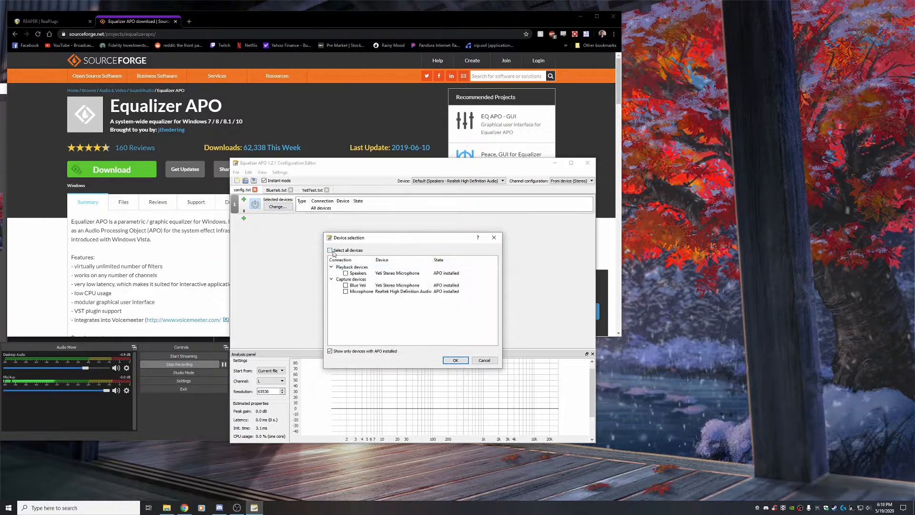
pyautogui.click(346, 285)
pyautogui.click(345, 291)
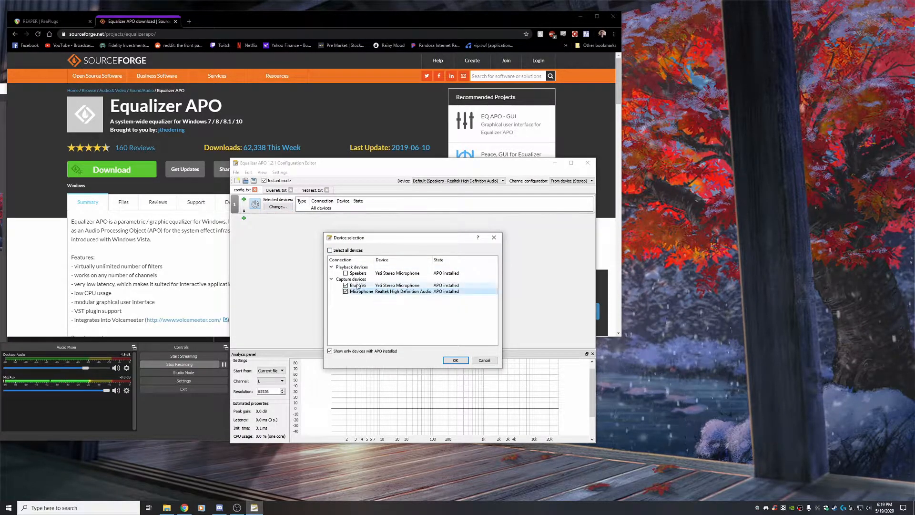
pyautogui.click(456, 360)
# Add an Include filter below the device selection
pyautogui.click(244, 224)
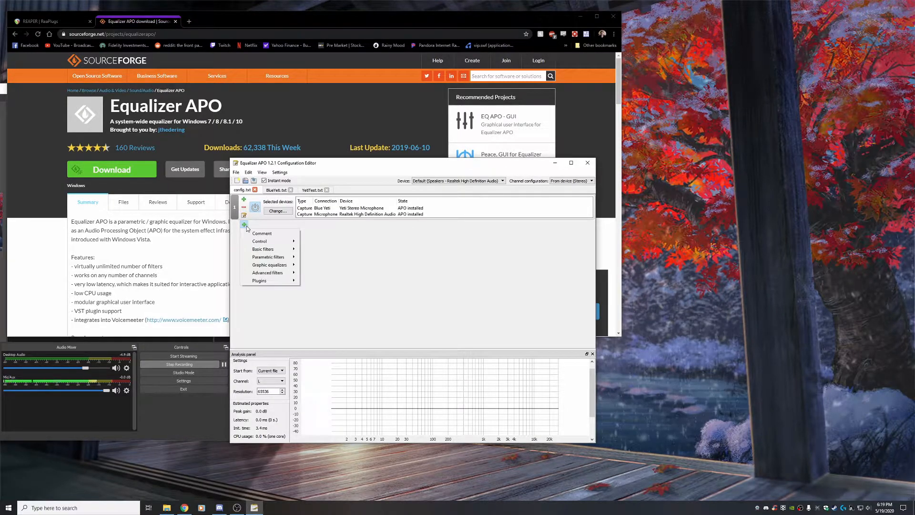
pyautogui.moveTo(270, 243)
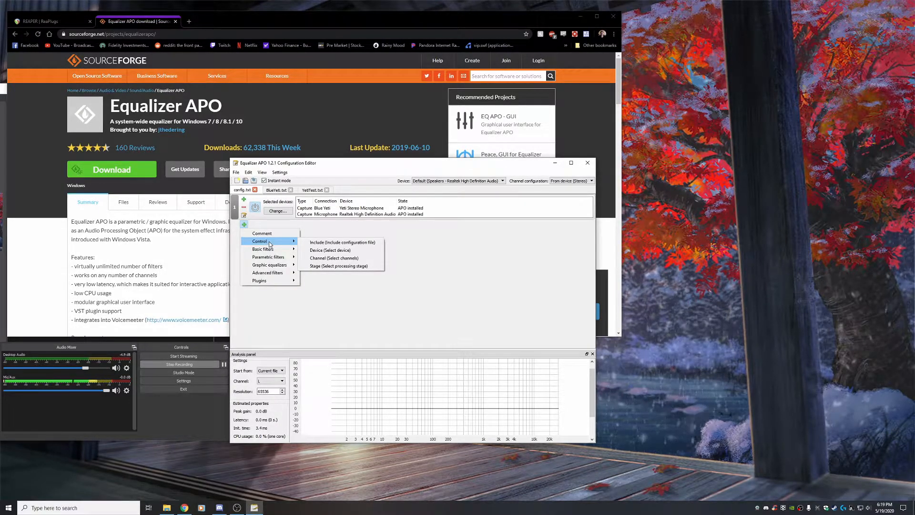
pyautogui.click(312, 243)
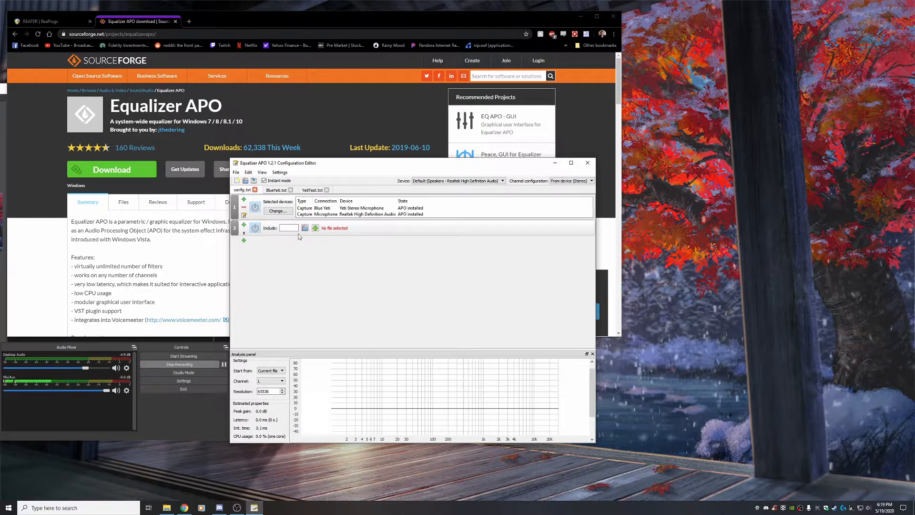
# Create a new text file named YetiTest in the config folder and include it
pyautogui.click(305, 228)
pyautogui.rightClick(324, 287)
pyautogui.moveTo(327, 292)
pyautogui.moveTo(367, 361)
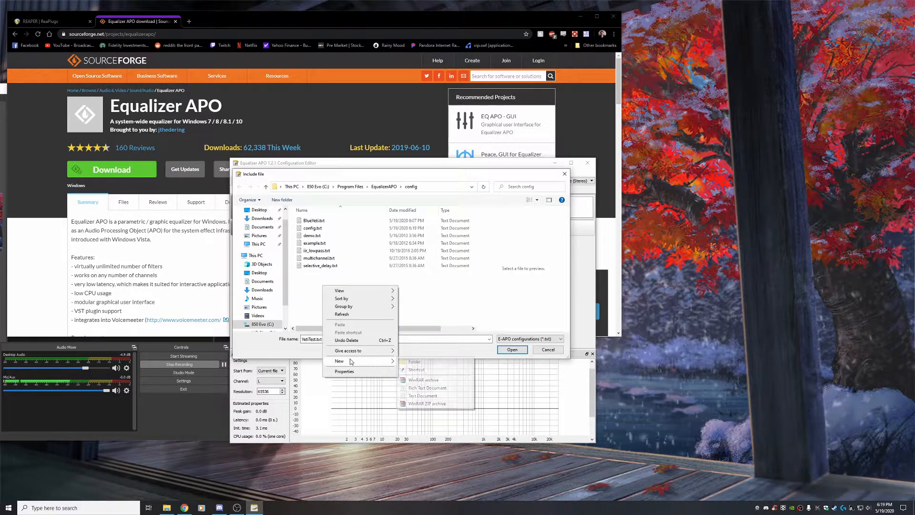
pyautogui.click(422, 396)
pyautogui.write('YetiTest')
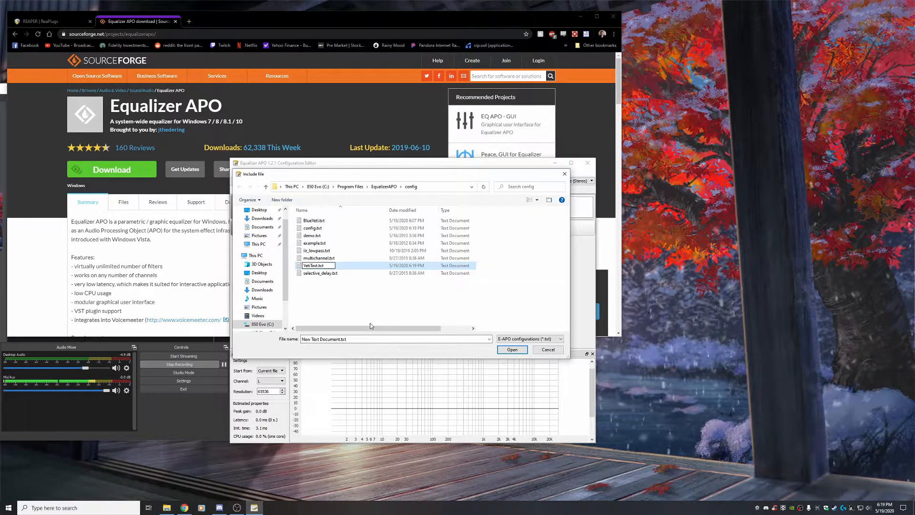
pyautogui.press('Return')
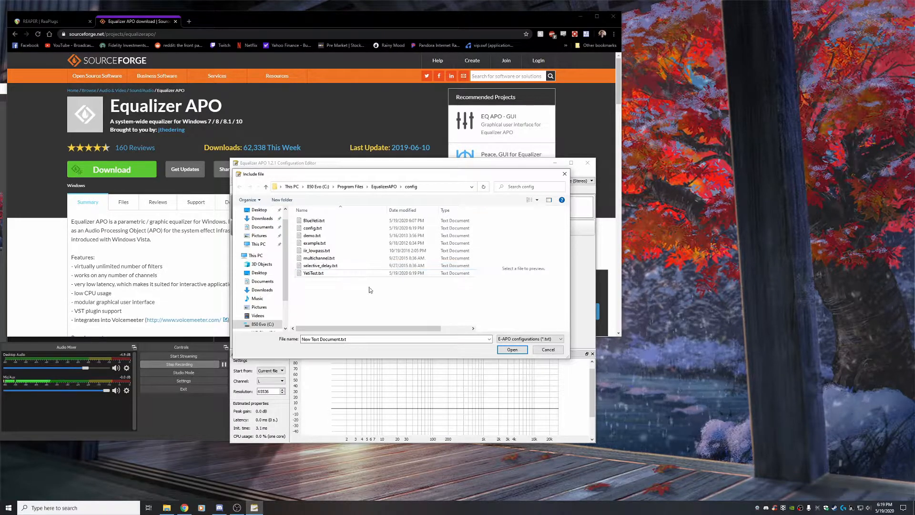
pyautogui.click(510, 349)
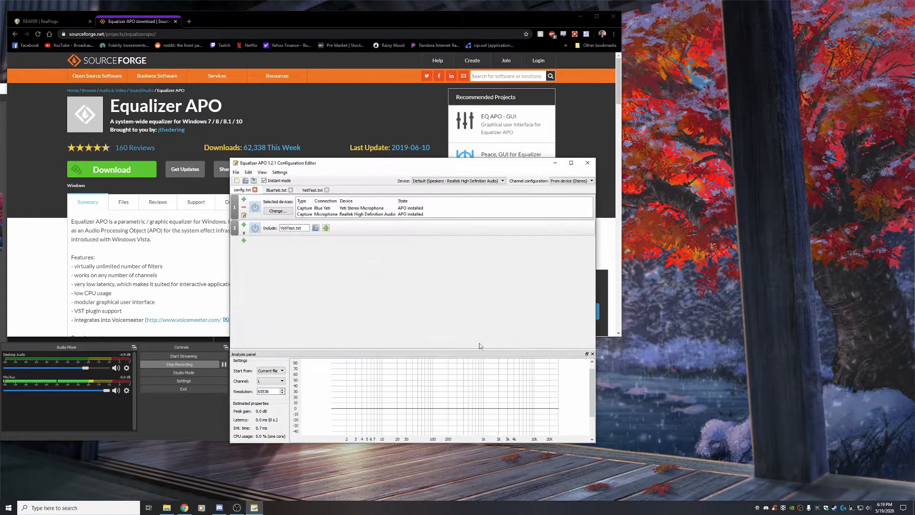
# Open the YetiTest.txt tab and add a VST plugin filter to it
pyautogui.click(313, 189)
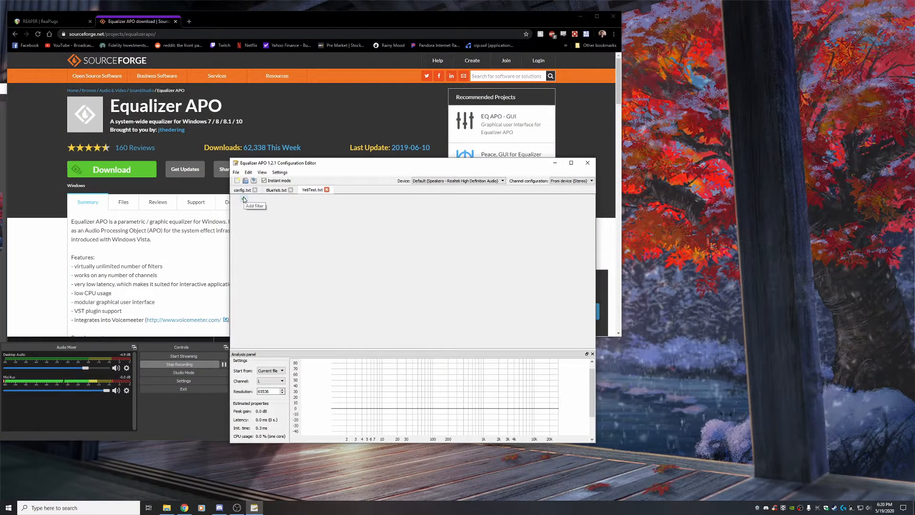
pyautogui.click(244, 199)
pyautogui.moveTo(267, 255)
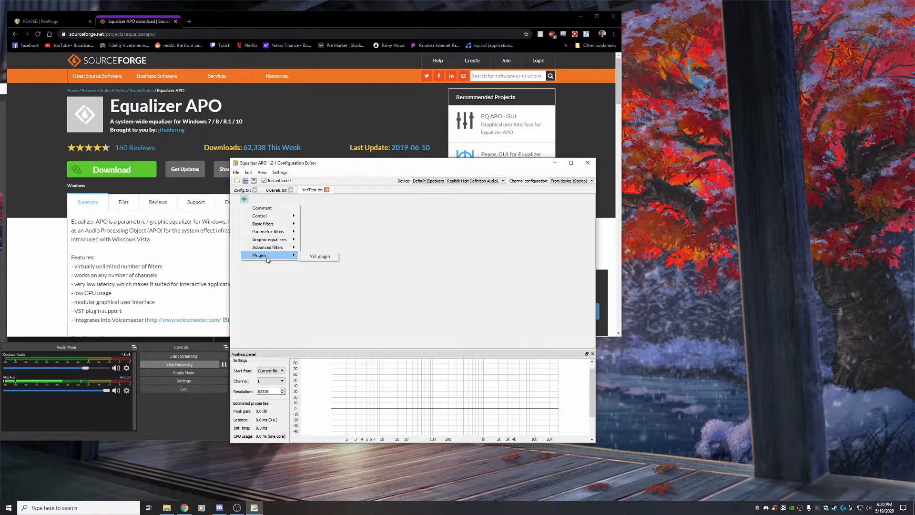
pyautogui.click(326, 258)
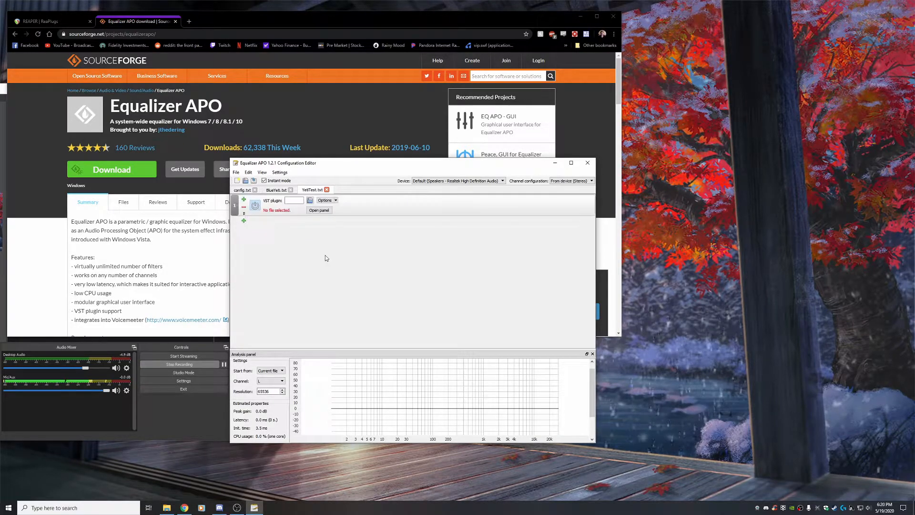
# Load reajs.dll from Program Files > VSTPlugins > ReaPlugs as the VST plugin
pyautogui.click(311, 203)
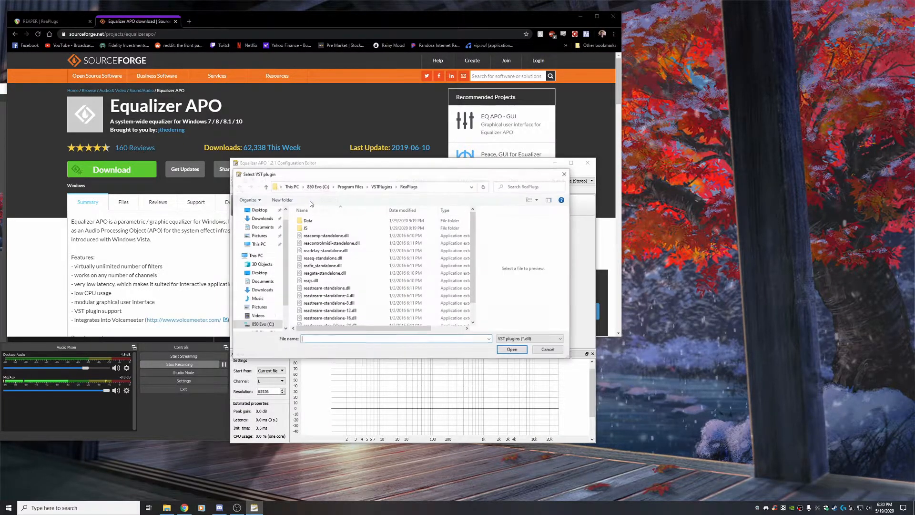
pyautogui.click(353, 187)
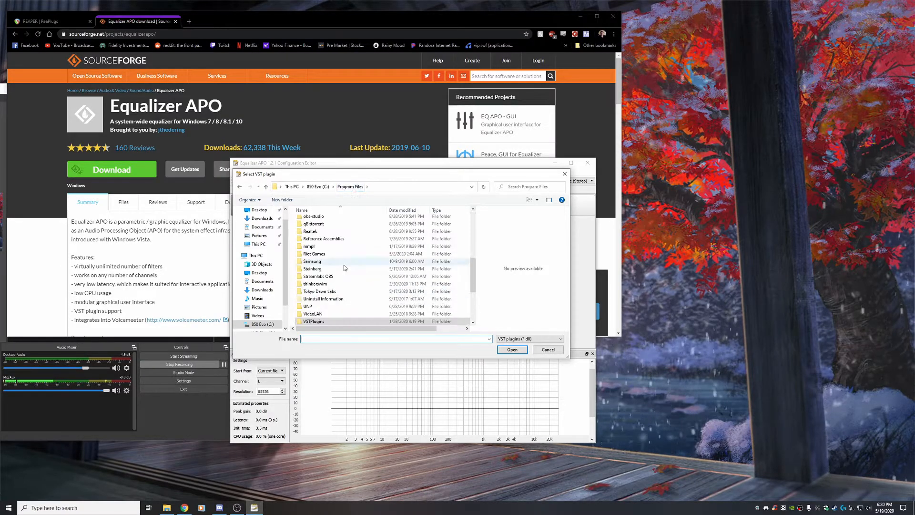
pyautogui.doubleClick(316, 299)
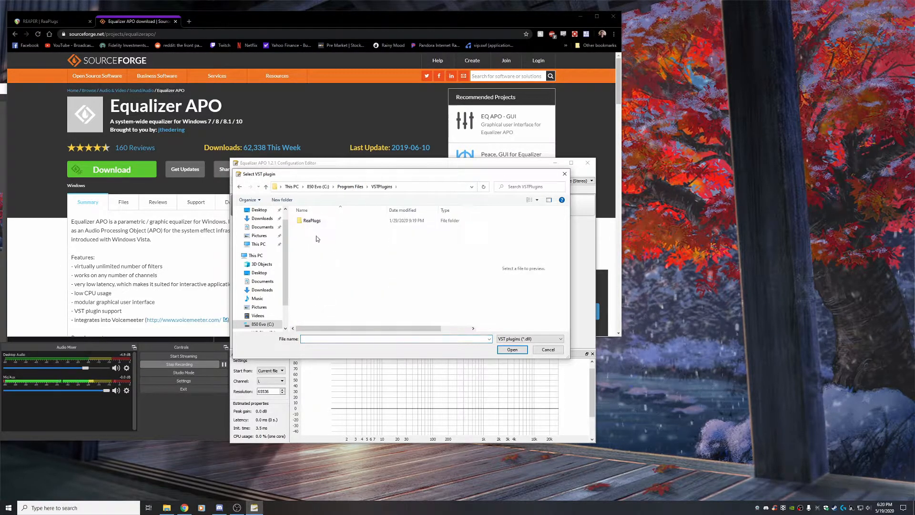
pyautogui.doubleClick(312, 220)
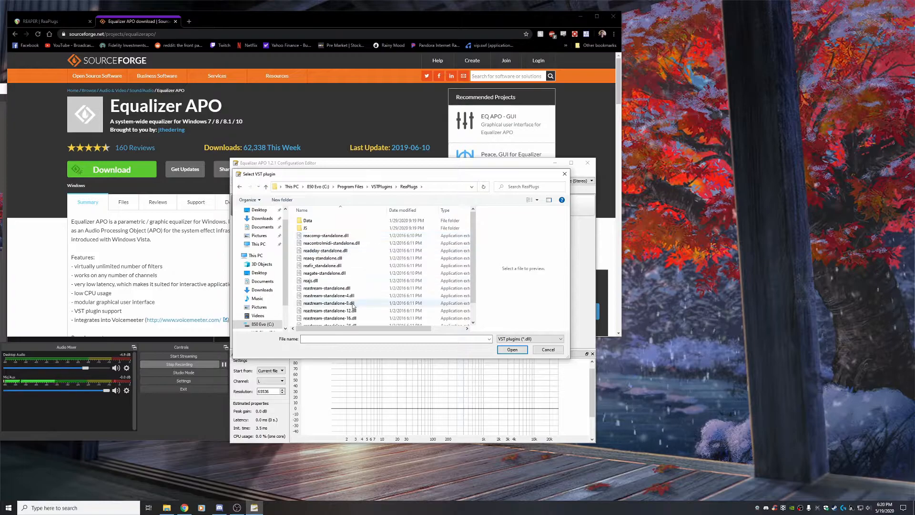
pyautogui.click(314, 282)
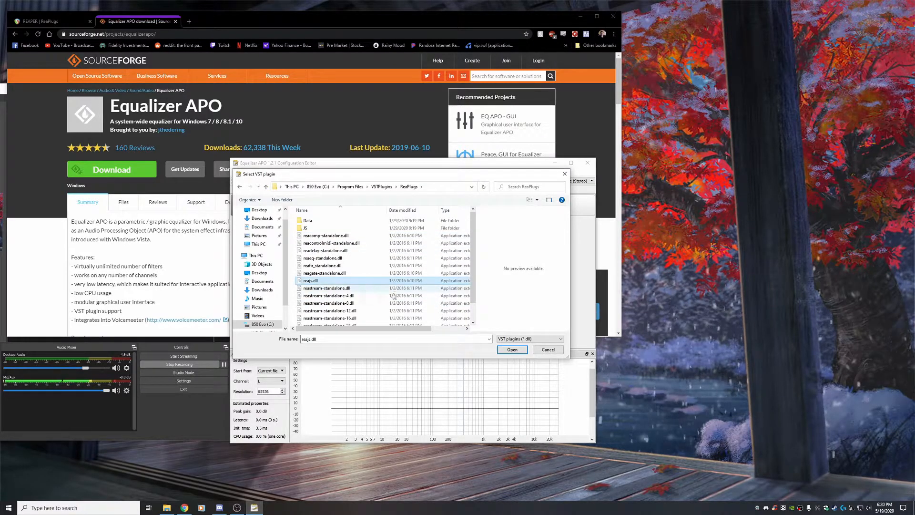
pyautogui.click(513, 350)
# Open the plugin panel and load the sstillwell expander script
pyautogui.click(389, 210)
pyautogui.click(481, 213)
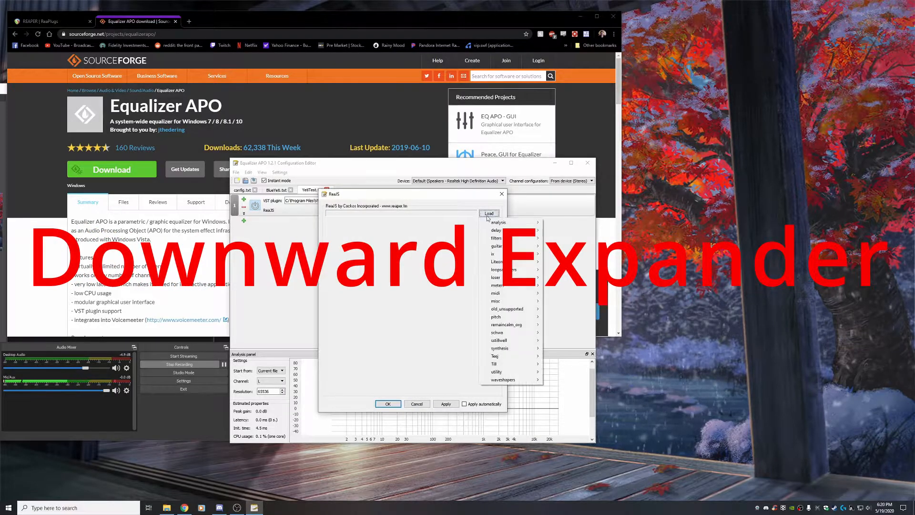
pyautogui.moveTo(506, 340)
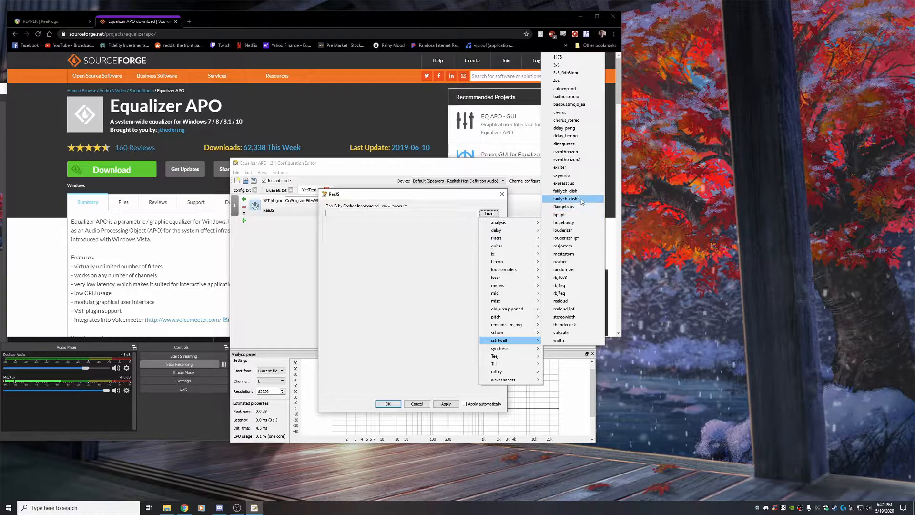
pyautogui.click(565, 175)
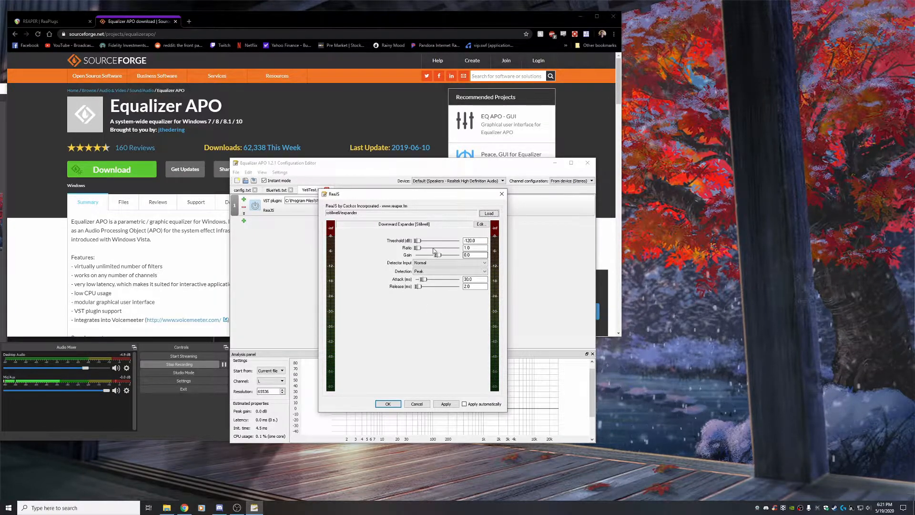
# Set the expander threshold to -32.0 dB, ratio to 4.0, and detection to RMS
pyautogui.moveTo(417, 242); pyautogui.dragTo(448, 243)
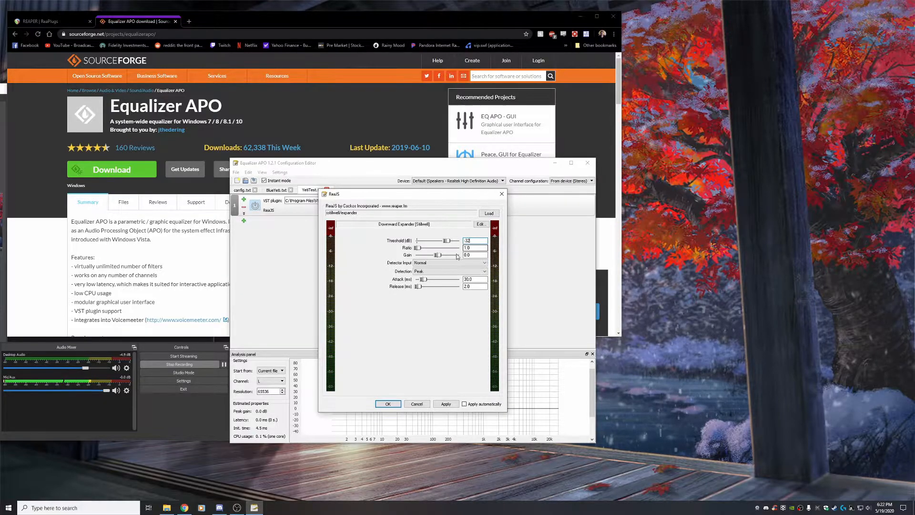
pyautogui.press('Tab')
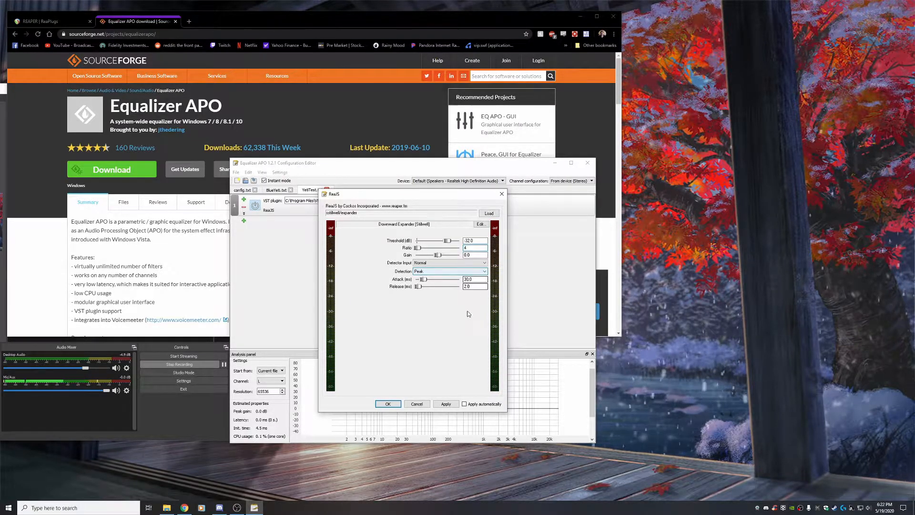
pyautogui.click(429, 272)
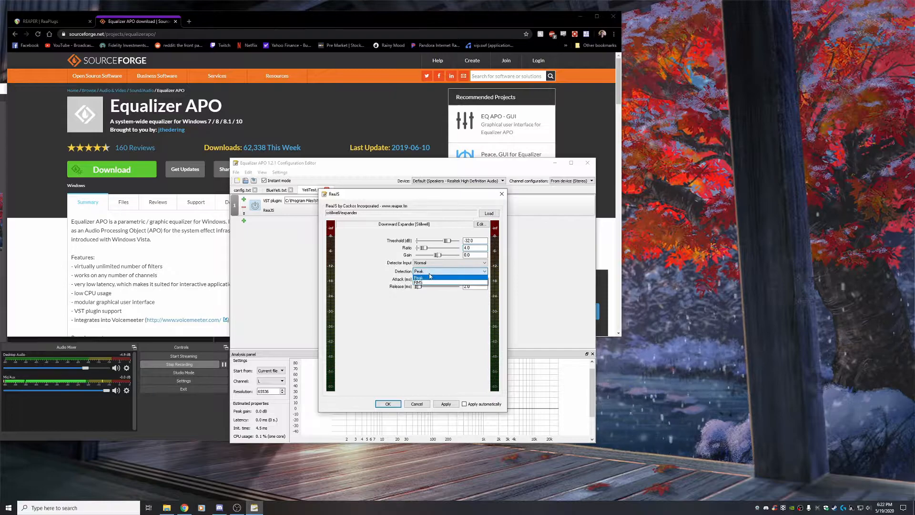
pyautogui.click(432, 282)
# Set attack to 1.0 ms and release to 100 ms, then apply and close the plugin panel
pyautogui.doubleClick(472, 279)
pyautogui.write('1')
pyautogui.click(475, 286)
pyautogui.write('10')
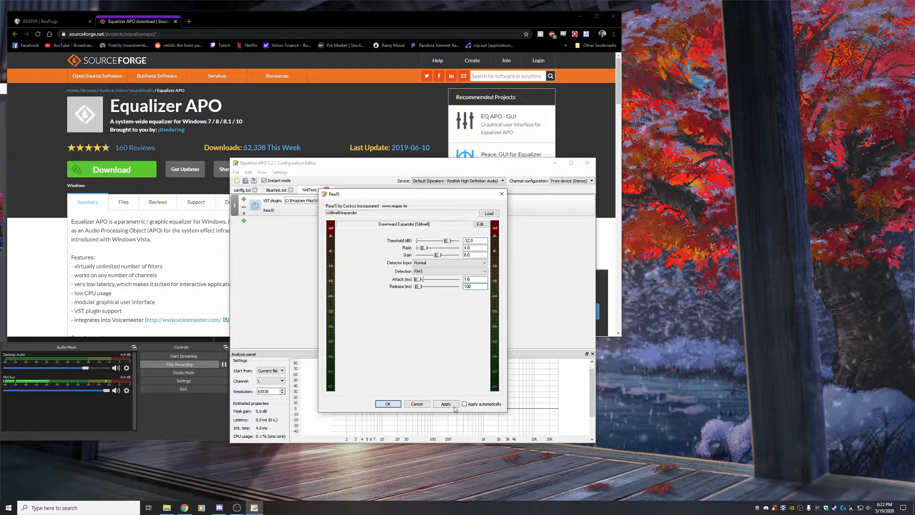
pyautogui.click(451, 403)
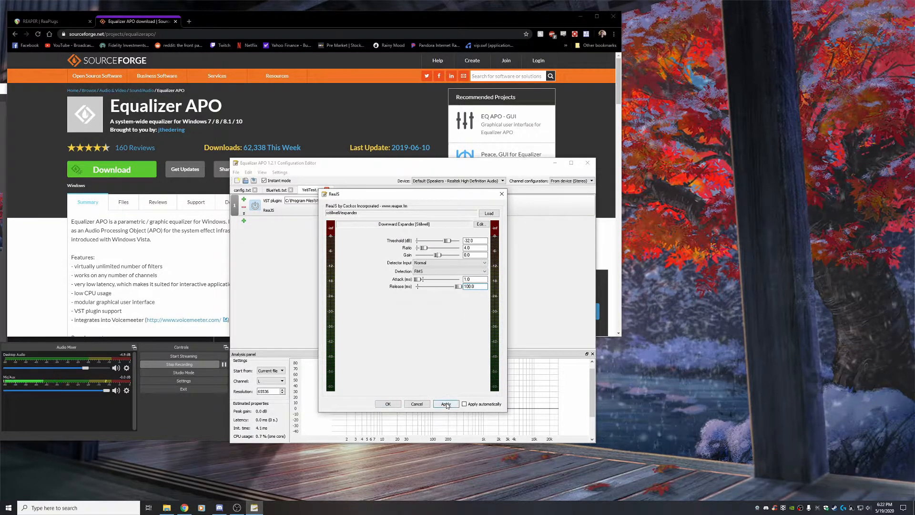
pyautogui.click(389, 404)
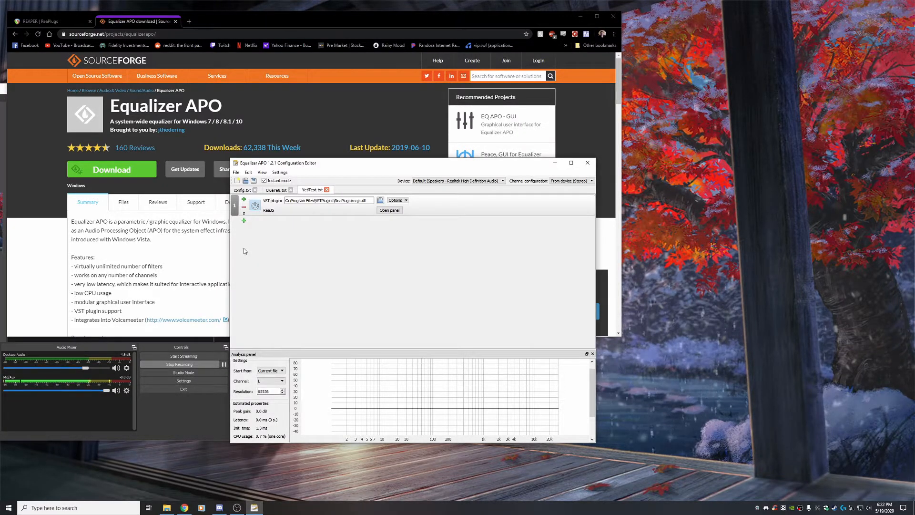
# Add another VST plugin filter and load reagate-standalone.dll from the ReaPlugs folder
pyautogui.click(246, 222)
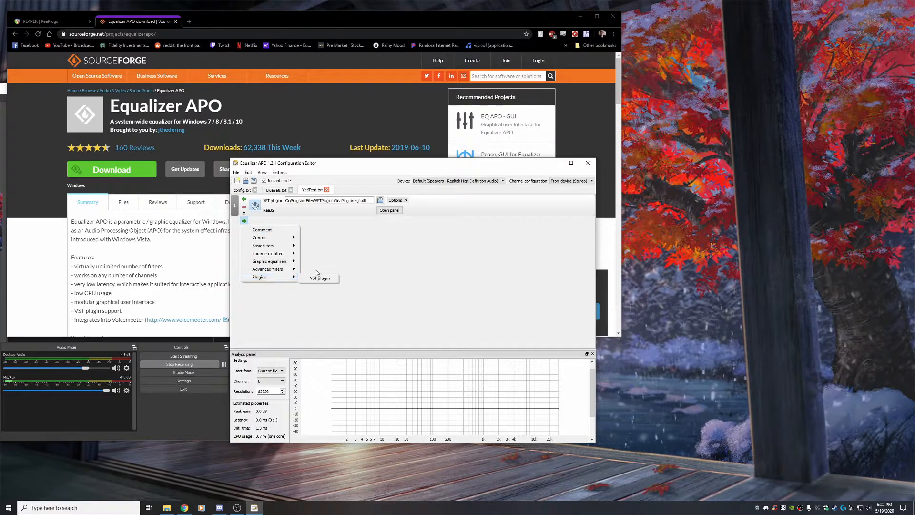
pyautogui.click(321, 279)
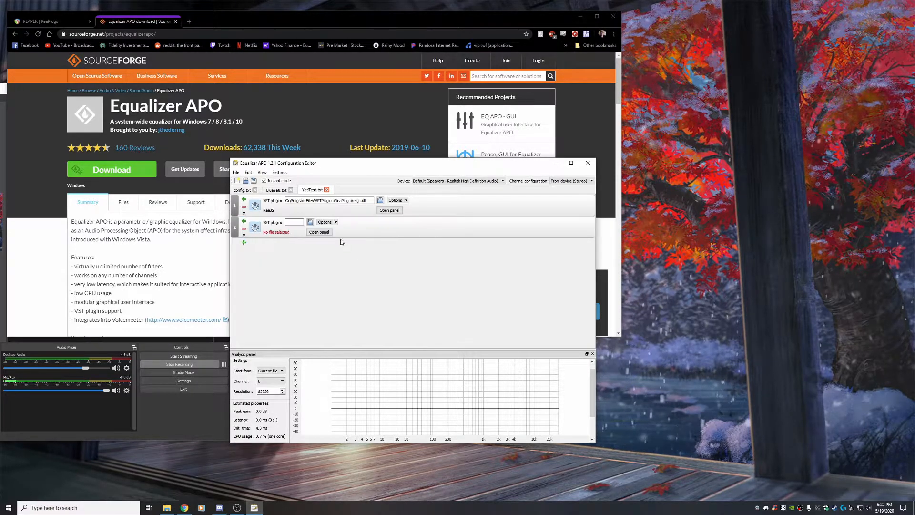
pyautogui.click(311, 223)
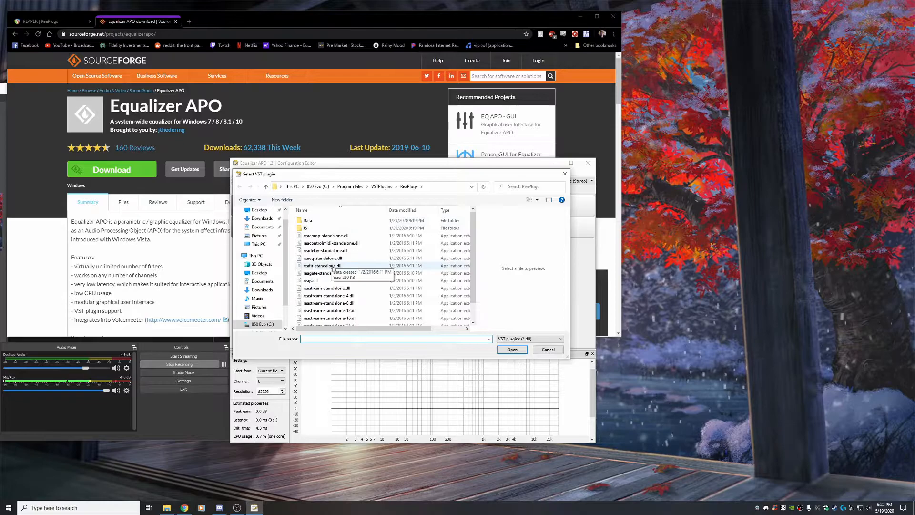
pyautogui.click(316, 274)
pyautogui.click(512, 350)
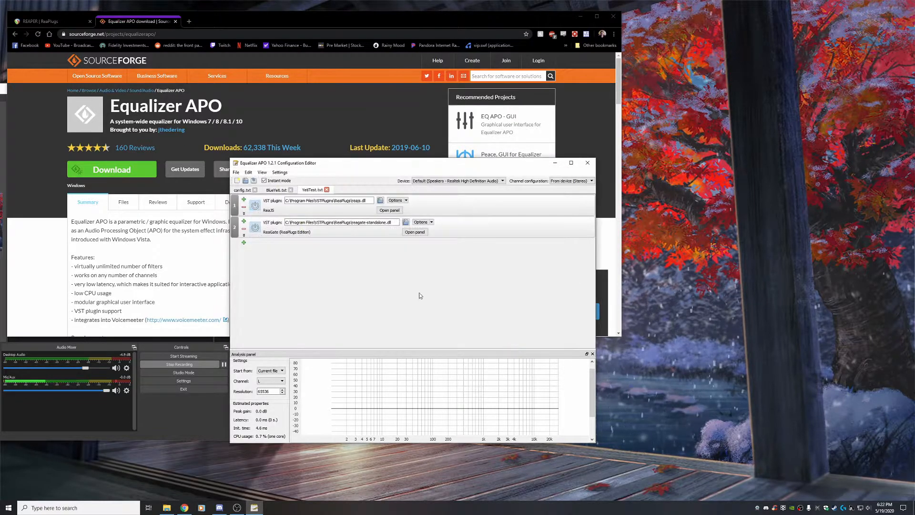
# Open the ReaGate panel, set the threshold to about -28 dB and the attack to 50 ms
pyautogui.click(390, 232)
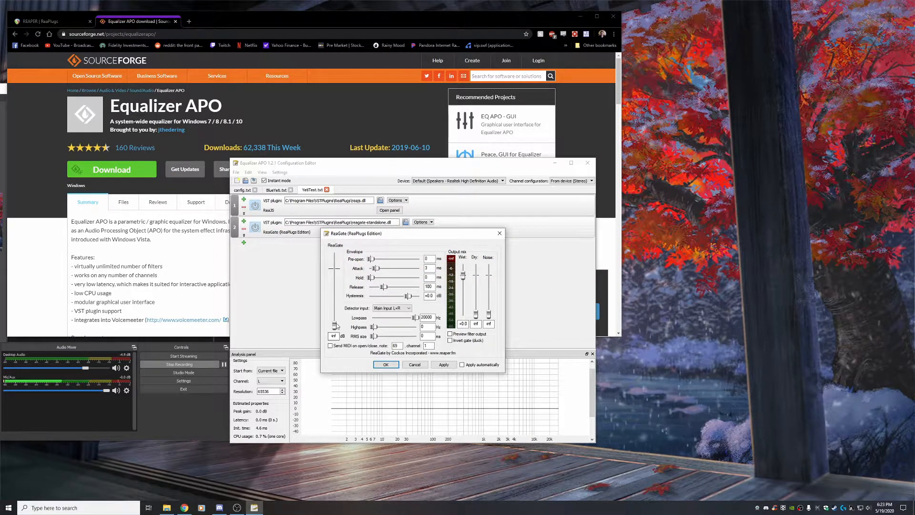
pyautogui.moveTo(335, 326); pyautogui.dragTo(337, 304)
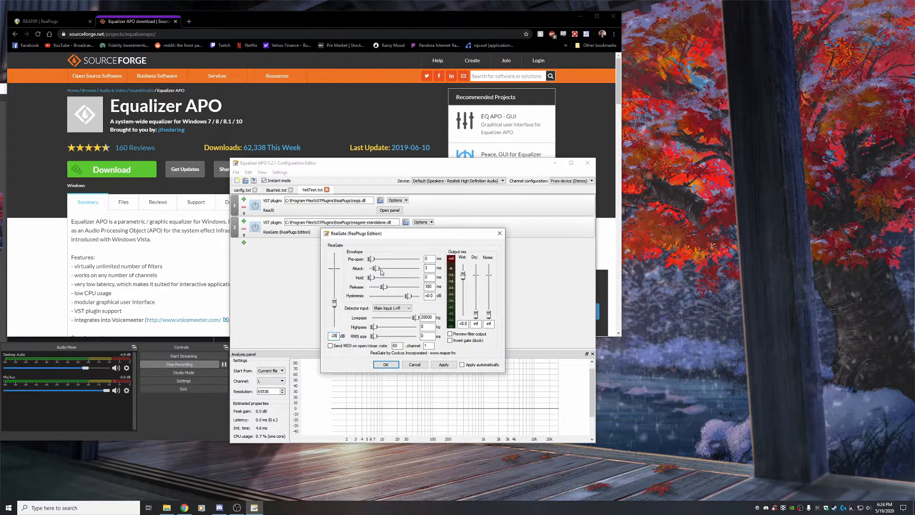
pyautogui.click(432, 268)
pyautogui.press('BackSpace')
pyautogui.write('50')
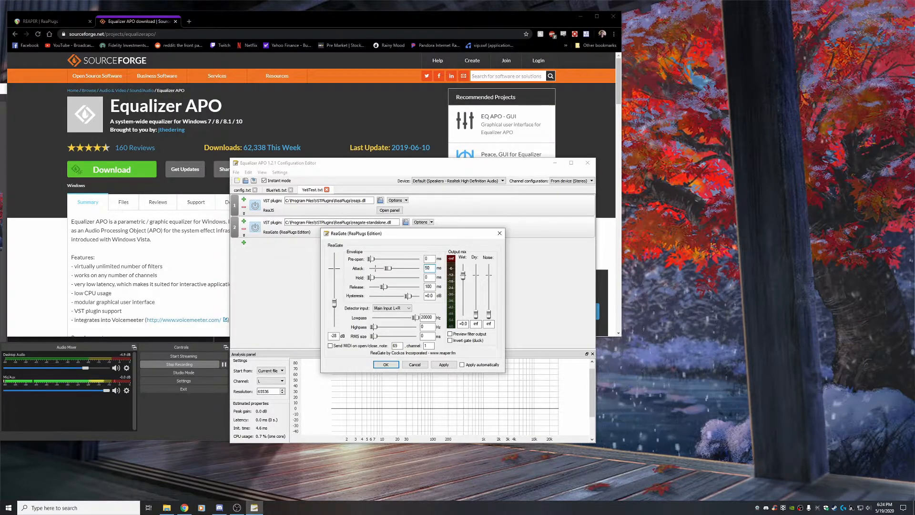
# Set the gate's hold to 400 ms, release to 300 ms, and hysteresis to -5 dB
pyautogui.moveTo(372, 278); pyautogui.dragTo(439, 281)
pyautogui.write('00')
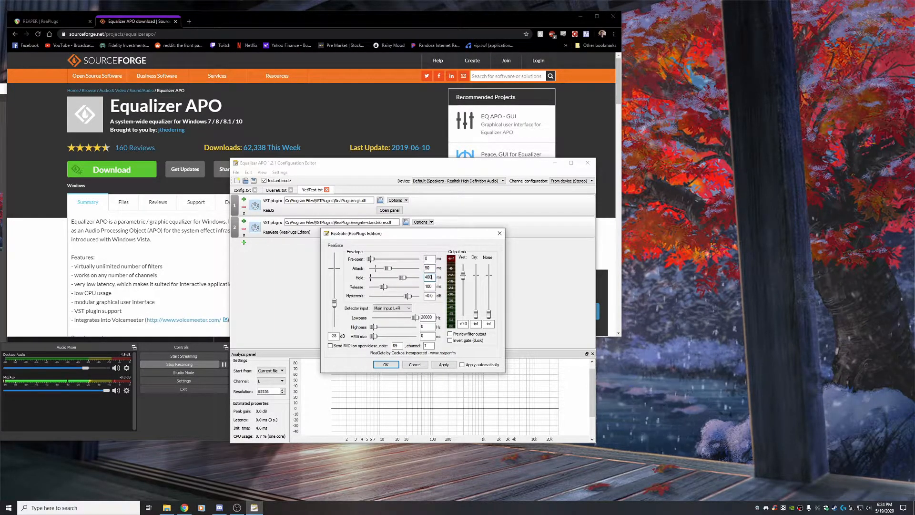
pyautogui.press('Tab')
pyautogui.write('300')
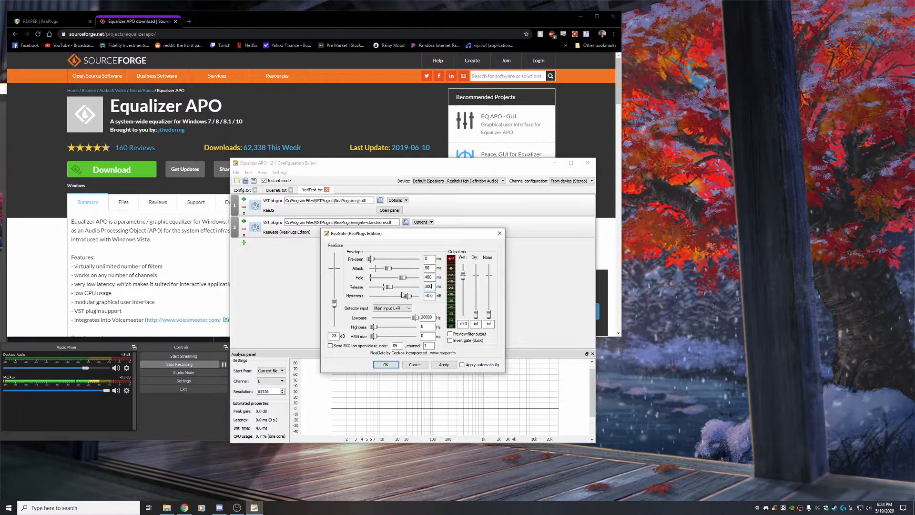
pyautogui.moveTo(408, 296); pyautogui.dragTo(397, 297)
pyautogui.doubleClick(429, 296)
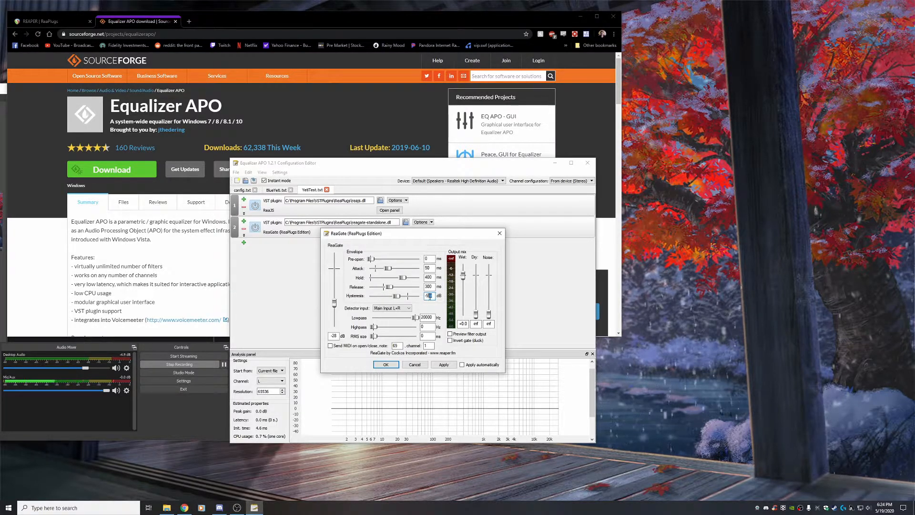
pyautogui.write('-5')
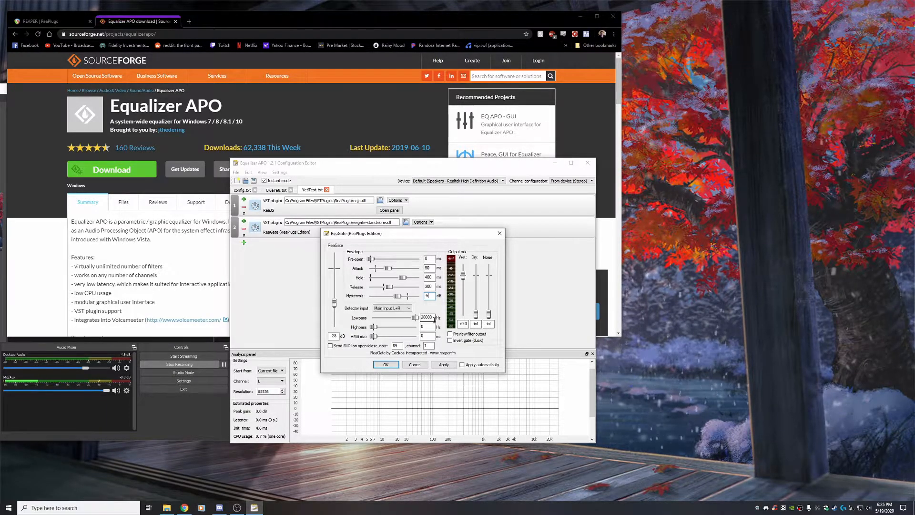
# Set the gate's lowpass to 8000 Hz and highpass to 600 Hz, then apply and close the panel
pyautogui.doubleClick(421, 317)
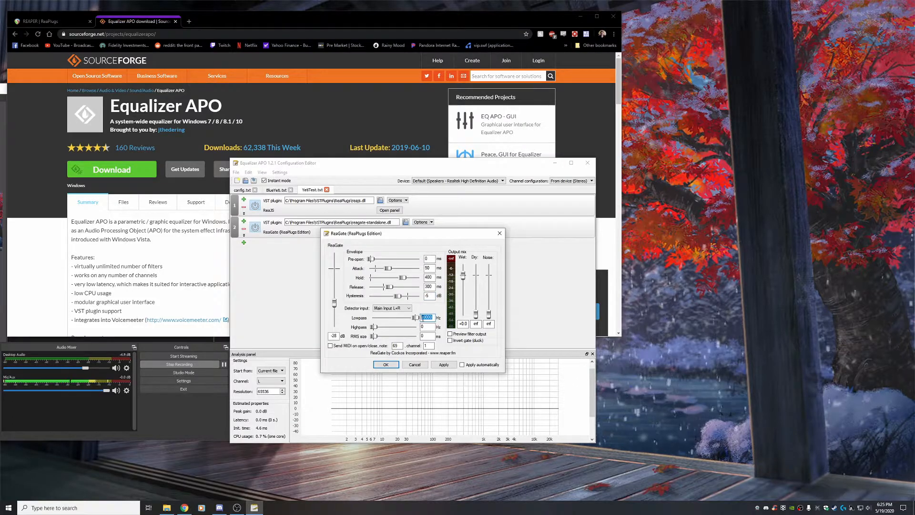
pyautogui.write('8000')
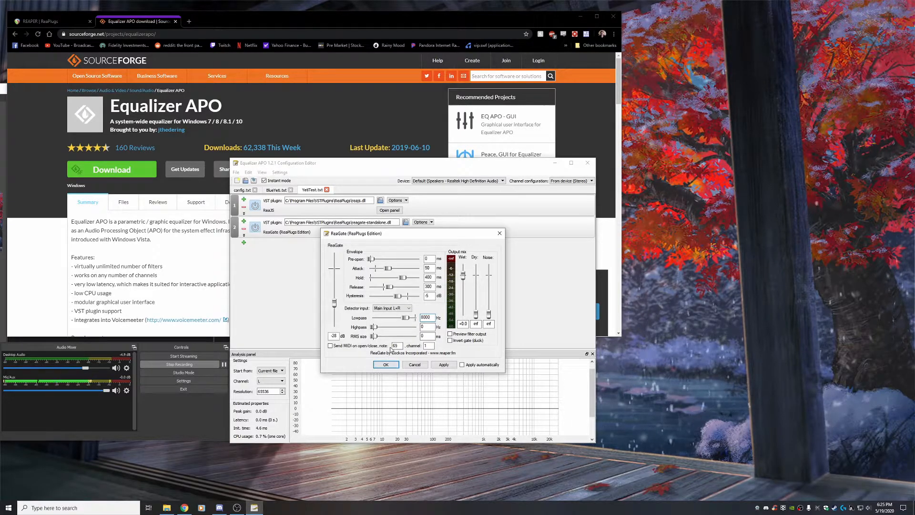
pyautogui.doubleClick(422, 327)
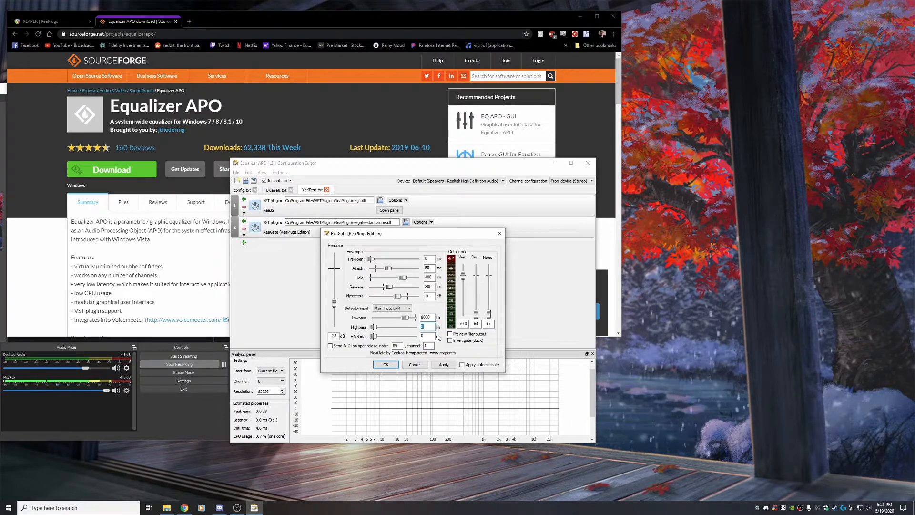
pyautogui.write('600')
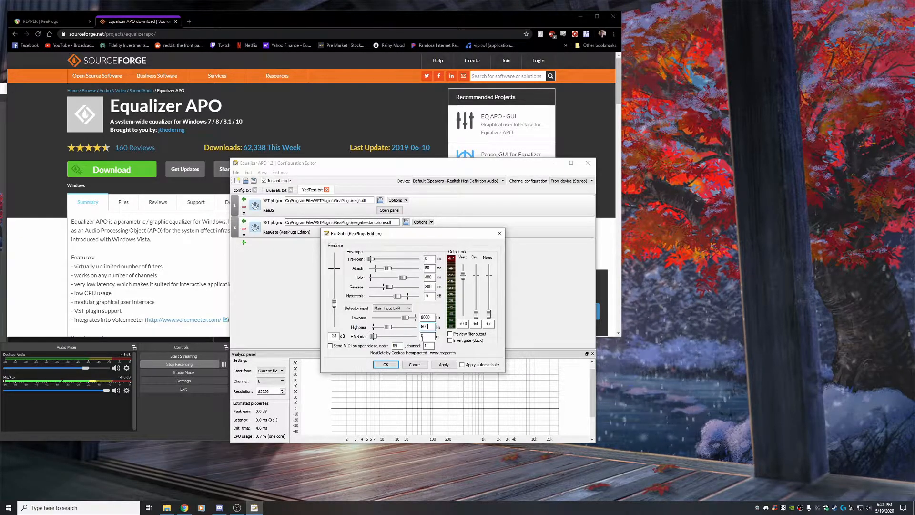
pyautogui.click(442, 366)
pyautogui.click(385, 365)
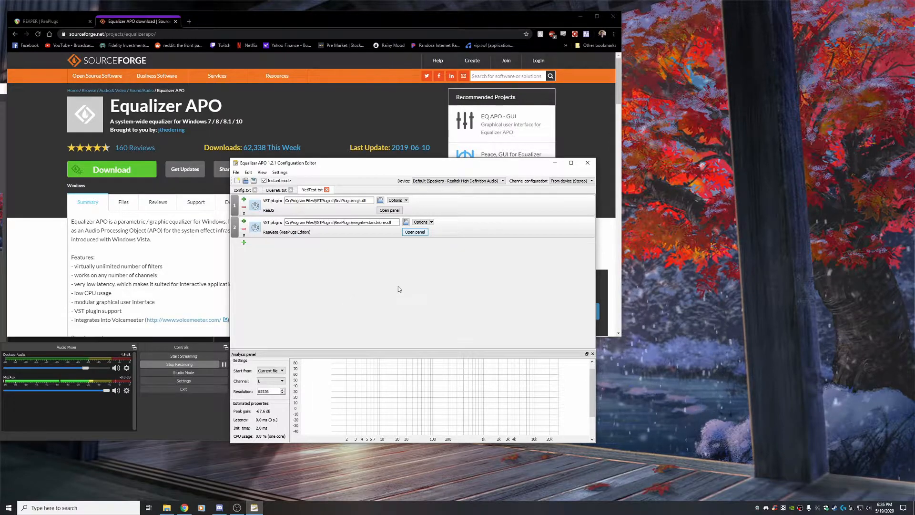
# Add a third VST plugin filter and load reacomp-standalone.dll from the ReaPlugs folder
pyautogui.click(313, 238)
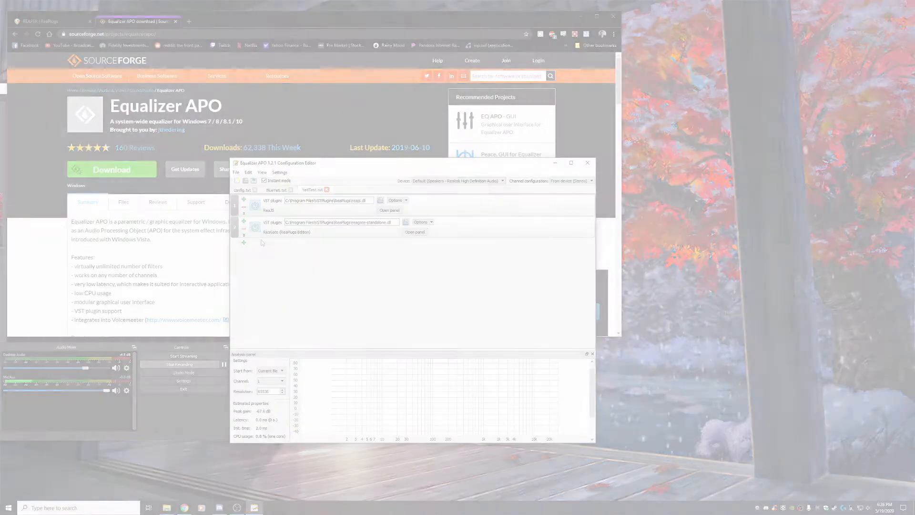
pyautogui.click(244, 242)
pyautogui.click(315, 301)
pyautogui.click(310, 244)
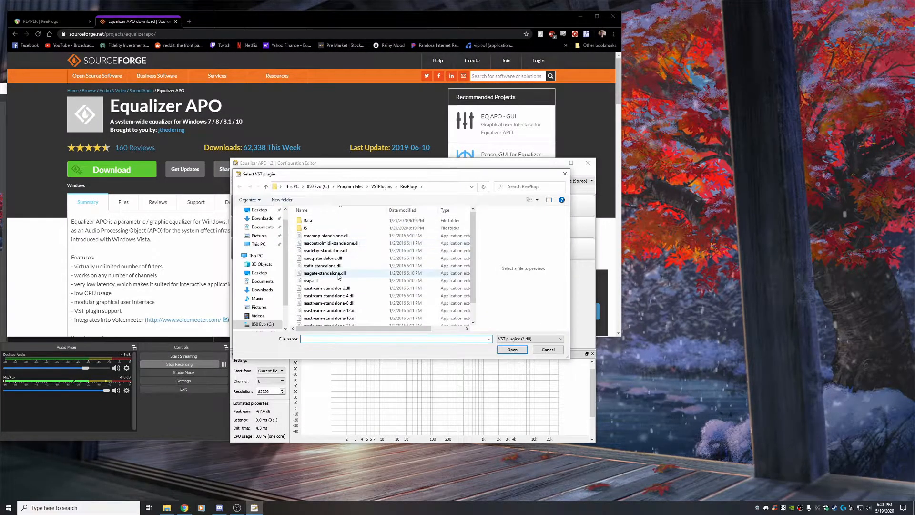
pyautogui.click(326, 236)
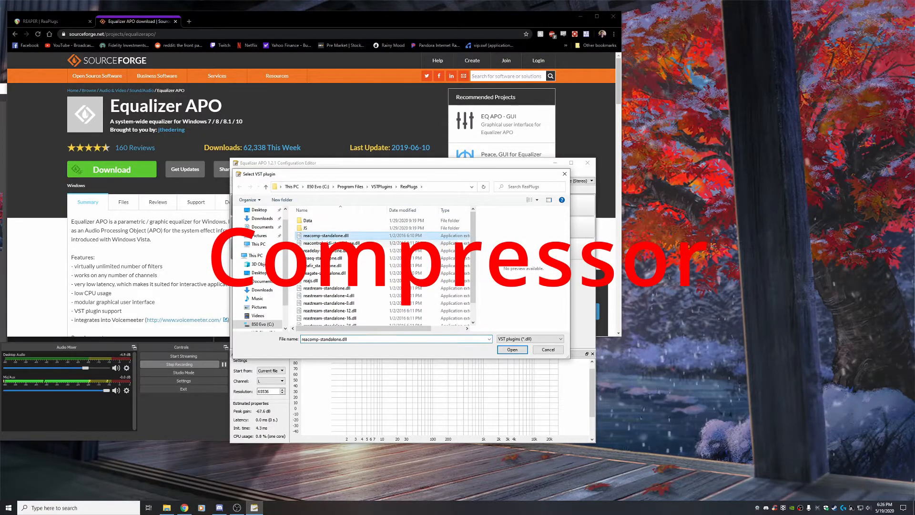
pyautogui.click(500, 351)
# Open the ReaComp panel, set the threshold to -12.0 dB, attack to 5 ms, and turn off Classic attack
pyautogui.click(418, 254)
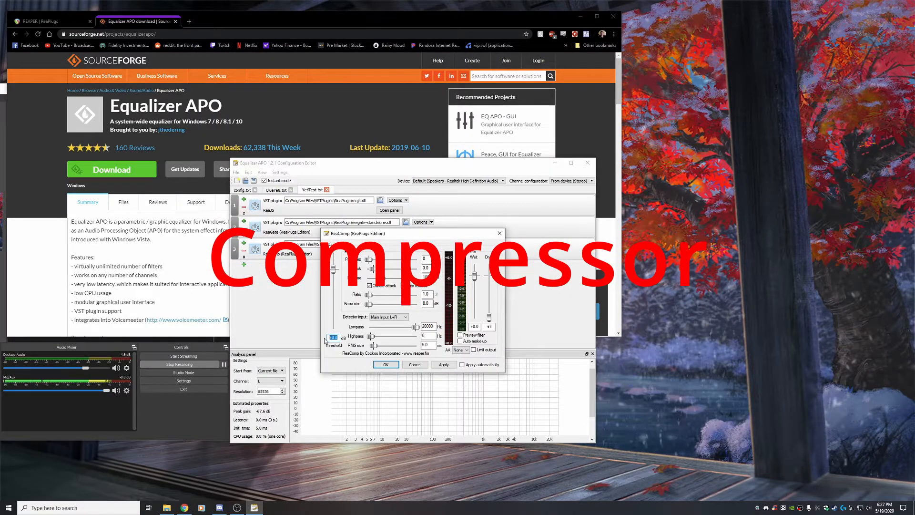
pyautogui.write('-12')
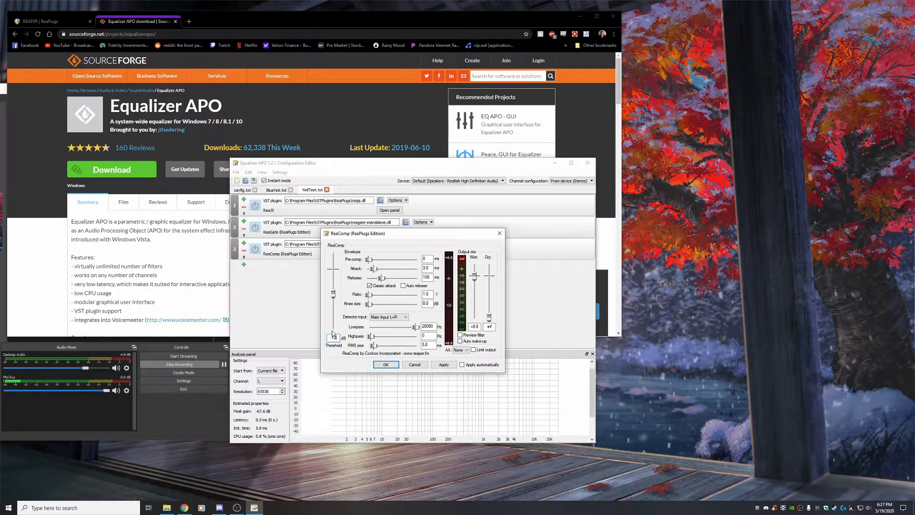
pyautogui.moveTo(431, 268); pyautogui.dragTo(414, 270)
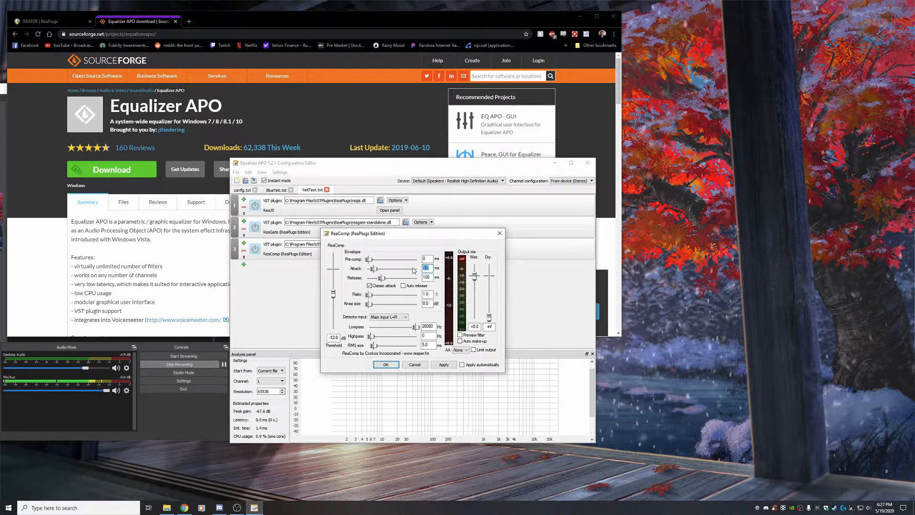
pyautogui.write('5')
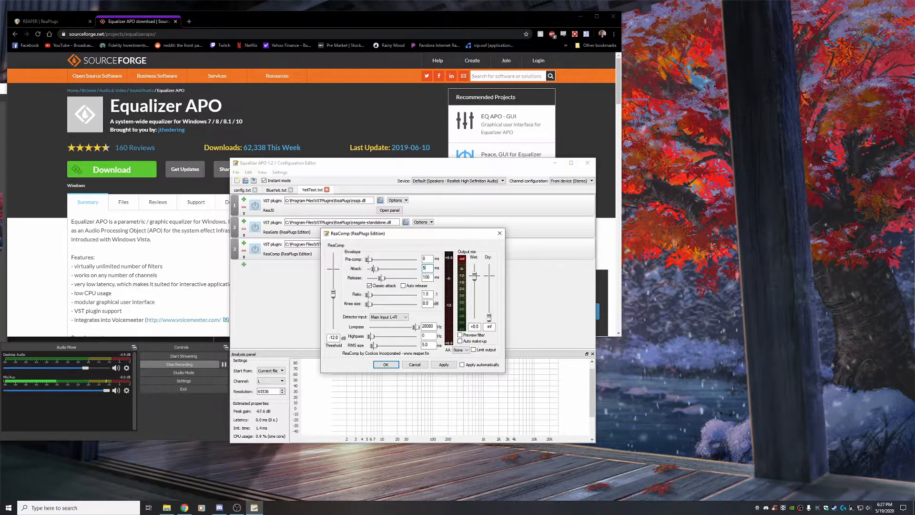
pyautogui.click(376, 286)
# Set the compressor's release to 30 ms and ratio to 3, then apply and close the panel
pyautogui.moveTo(431, 278); pyautogui.dragTo(423, 278)
pyautogui.write('30')
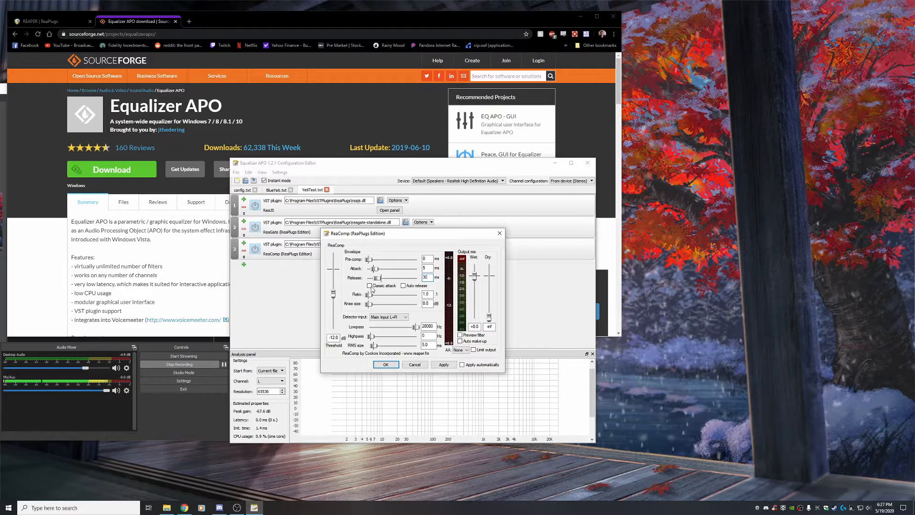
pyautogui.moveTo(431, 294); pyautogui.dragTo(409, 298)
pyautogui.write('3')
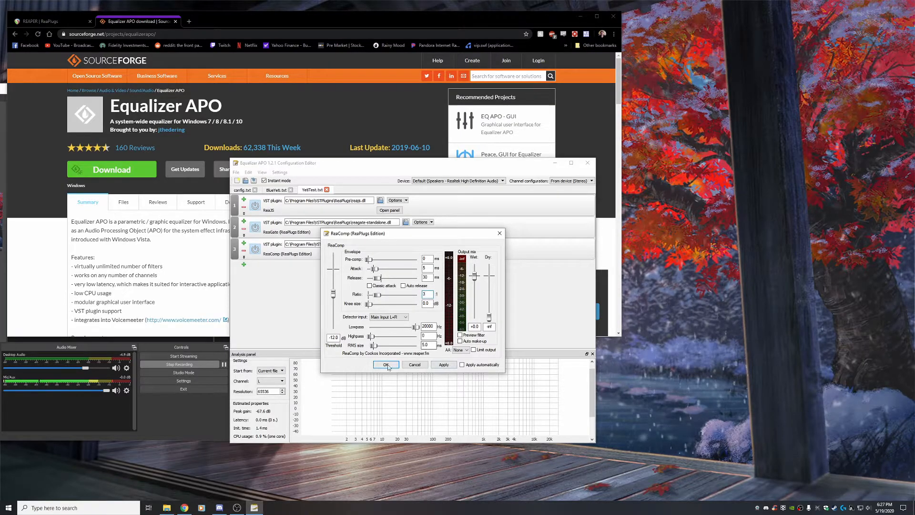
pyautogui.click(442, 365)
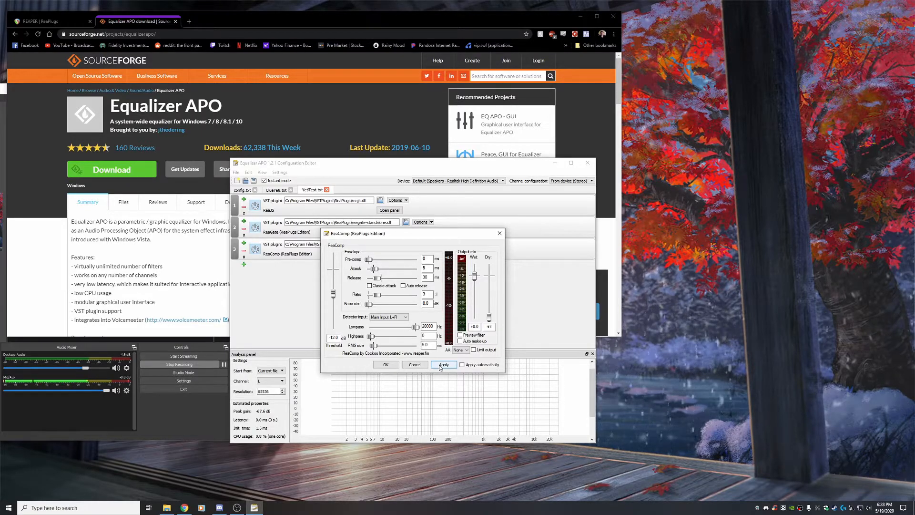
pyautogui.click(440, 365)
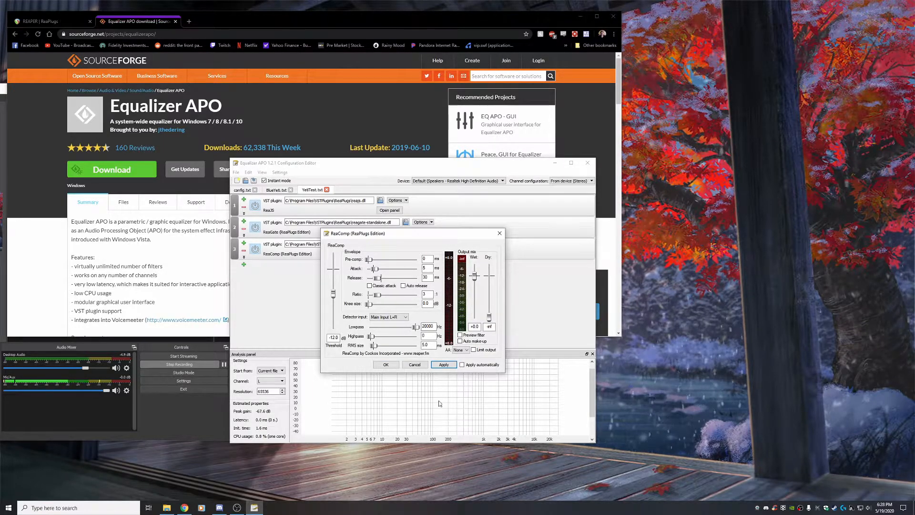
pyautogui.click(445, 365)
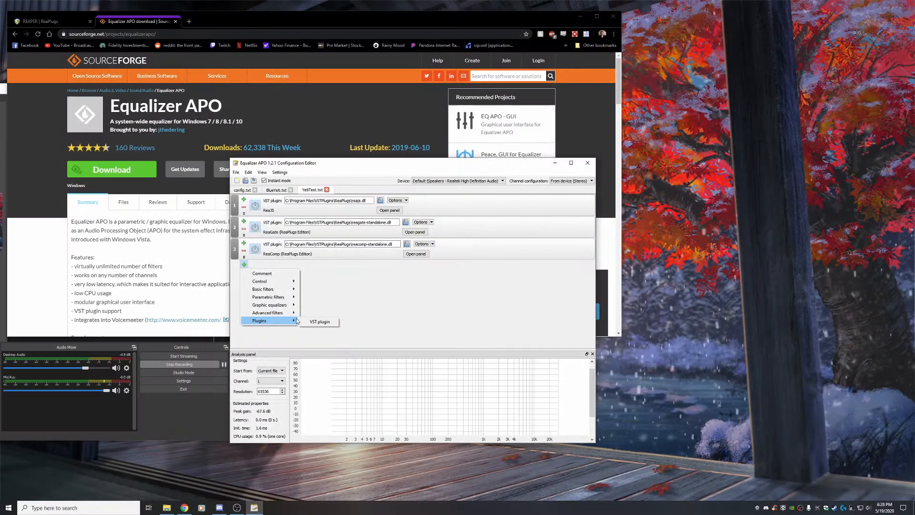
# Add a fourth VST plugin filter with reaeq-standalone.dll and open its panel
pyautogui.click(315, 322)
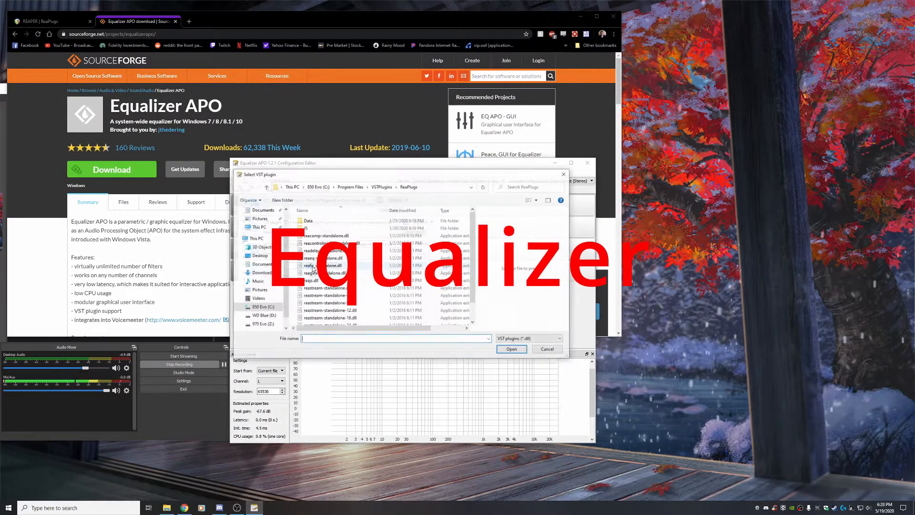
pyautogui.click(329, 258)
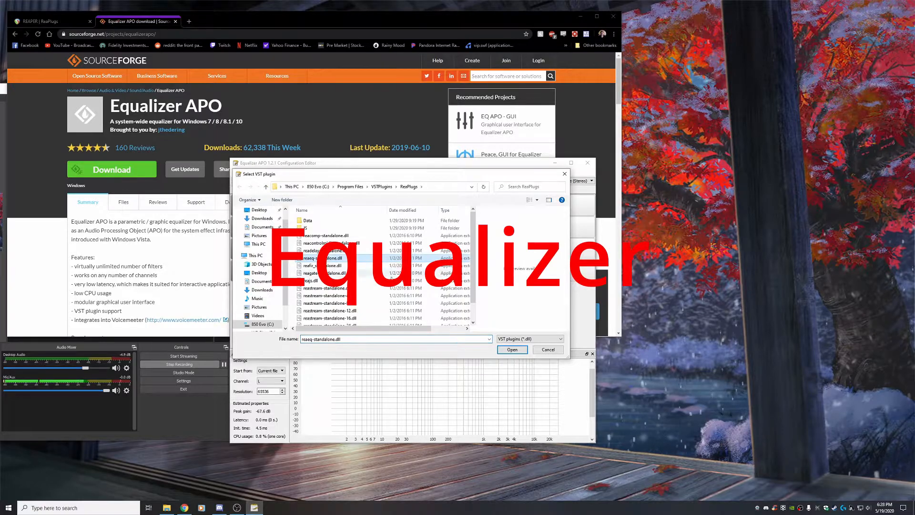
pyautogui.click(518, 351)
pyautogui.click(407, 275)
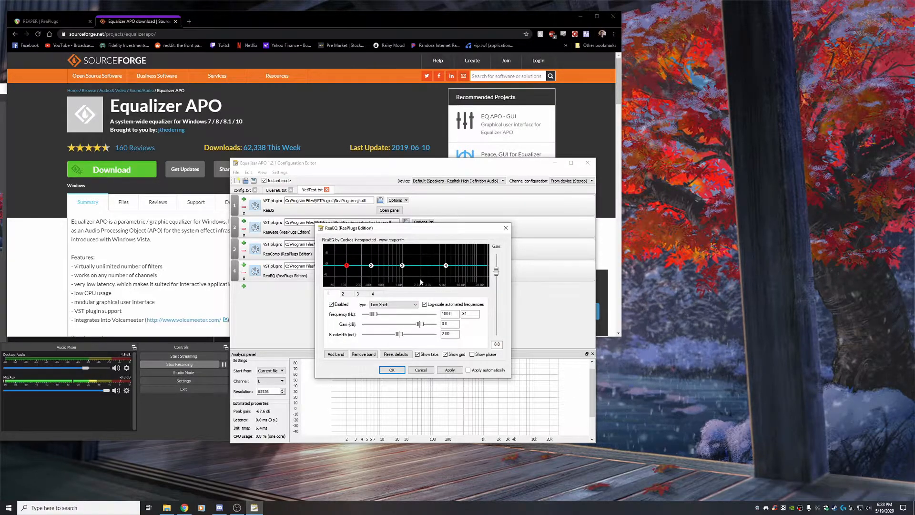
# Set the first EQ band's type to High Pass at 50 Hz
pyautogui.click(405, 304)
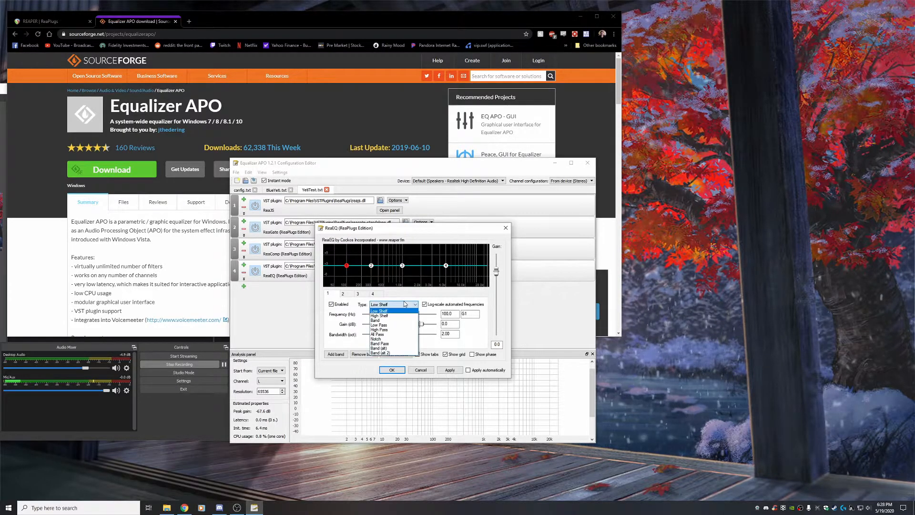
pyautogui.click(379, 330)
pyautogui.doubleClick(449, 313)
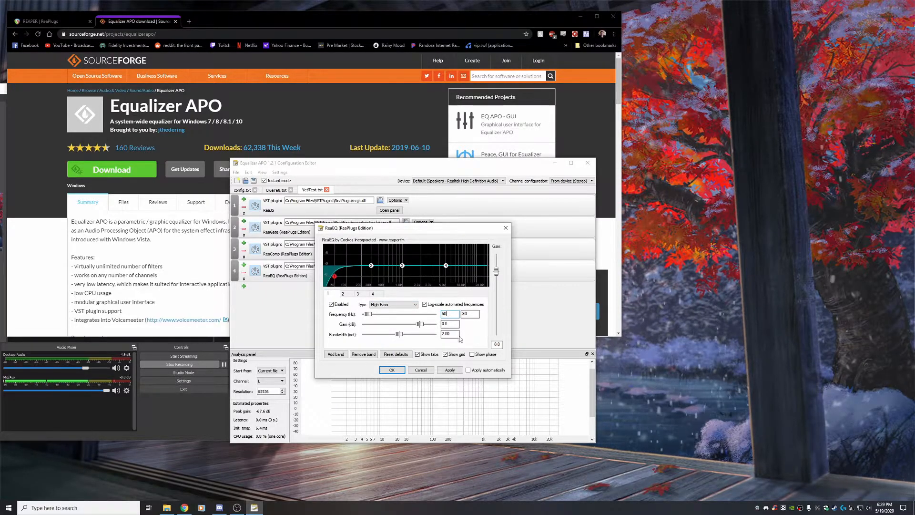
# Switch to the second EQ band and set its frequency to 85 Hz
pyautogui.click(348, 295)
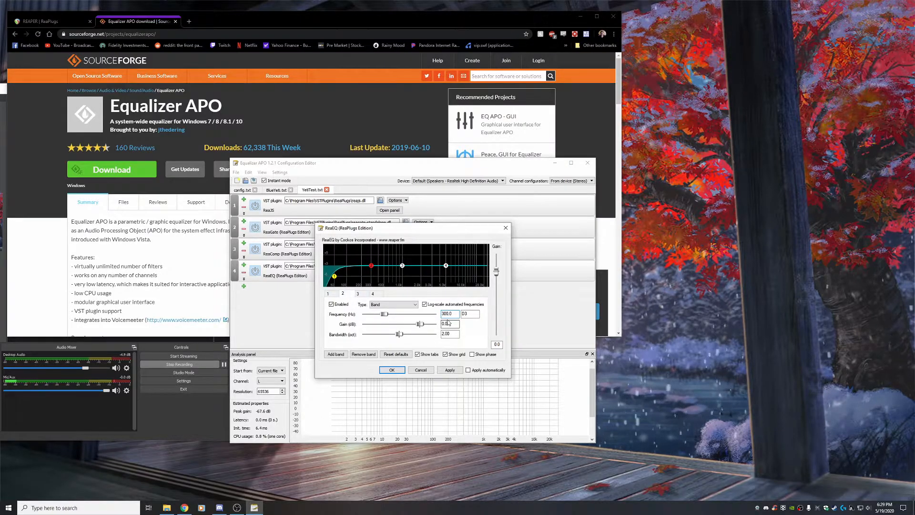
pyautogui.doubleClick(455, 316)
pyautogui.write('85')
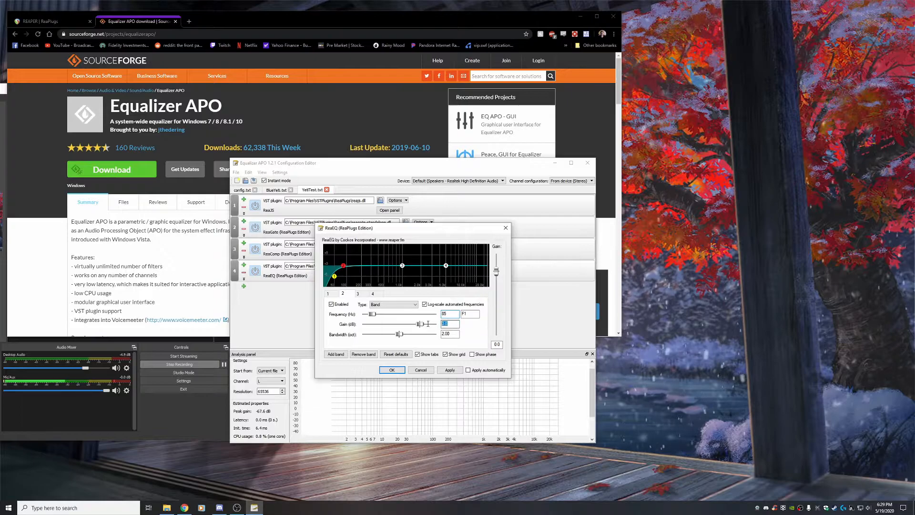
pyautogui.write('9')
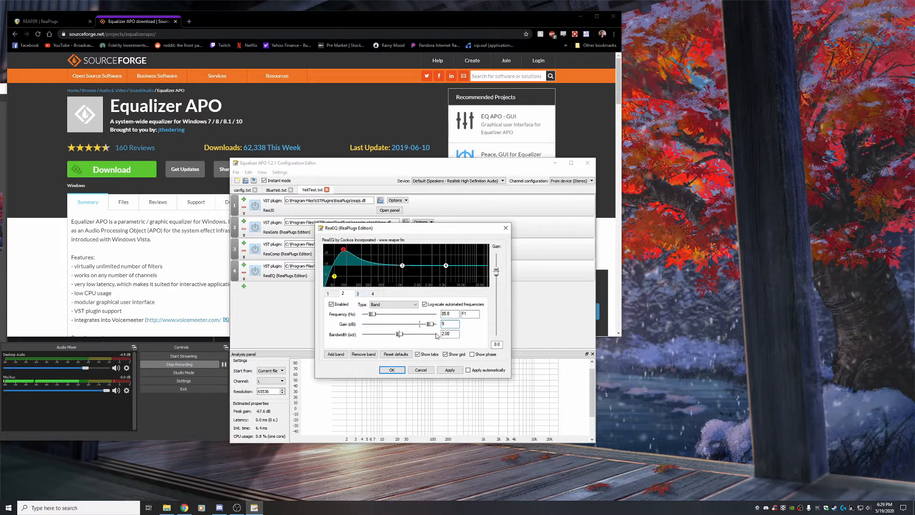
# Set the second band's gain to 9 dB, and set the third band to 400 Hz with -6 dB gain
pyautogui.click(358, 293)
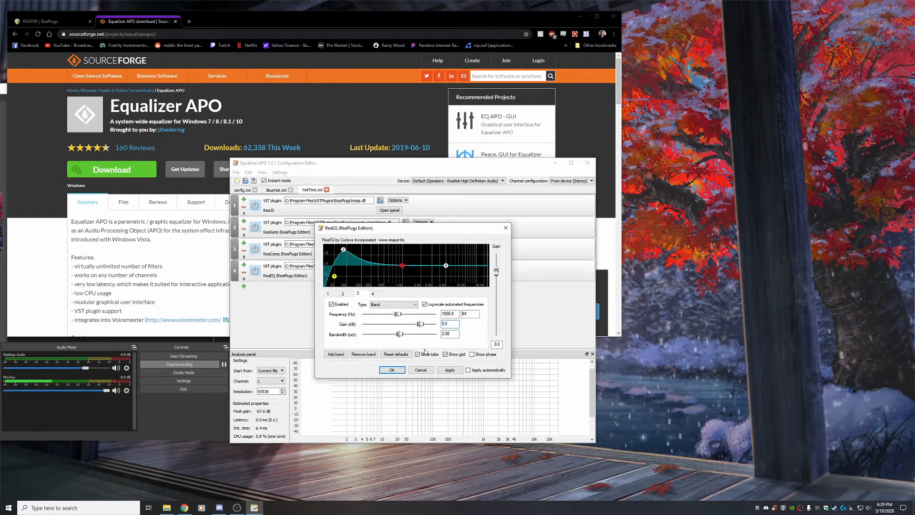
pyautogui.doubleClick(441, 314)
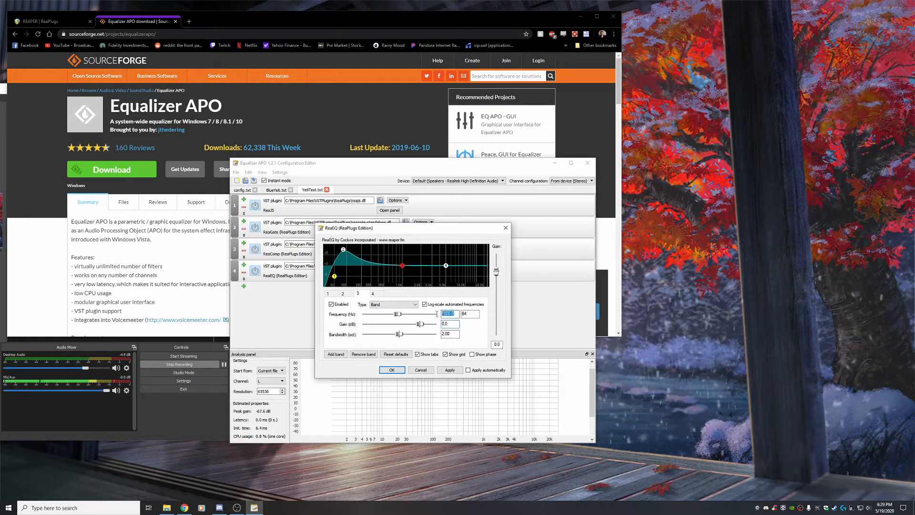
pyautogui.write('400')
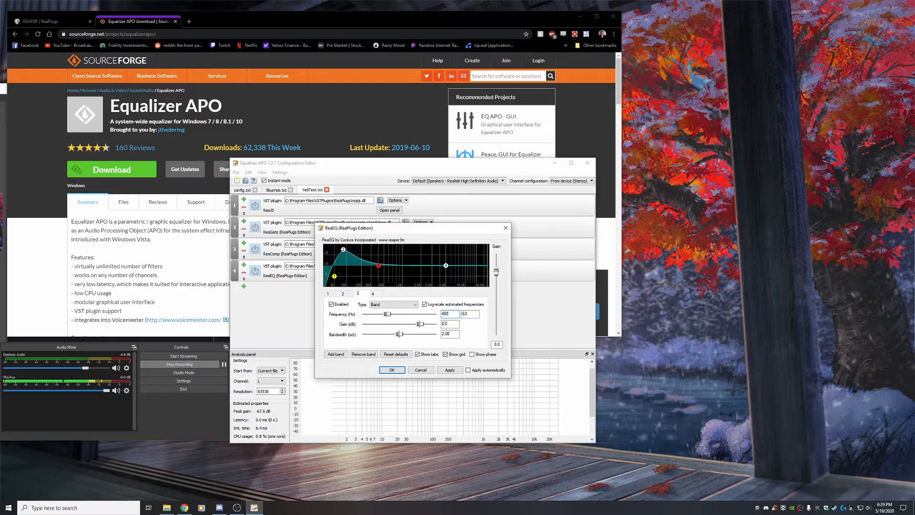
pyautogui.doubleClick(456, 325)
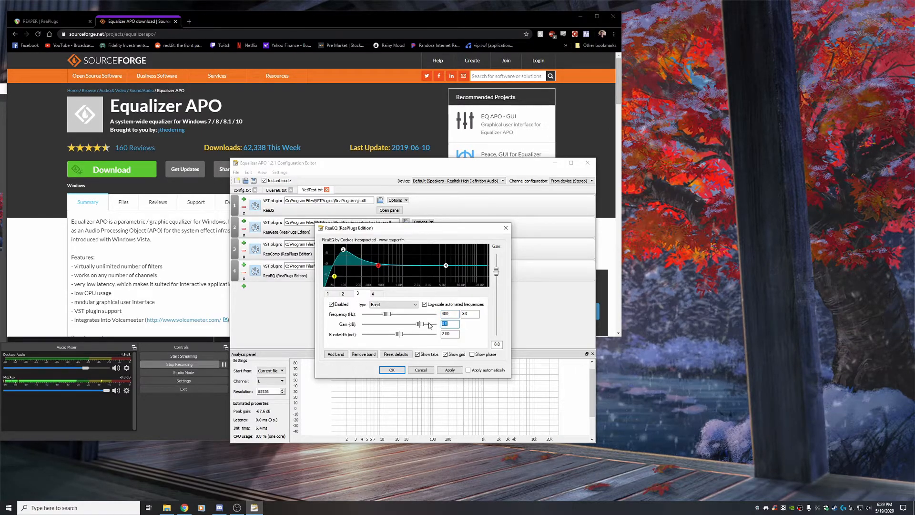
pyautogui.write('-6')
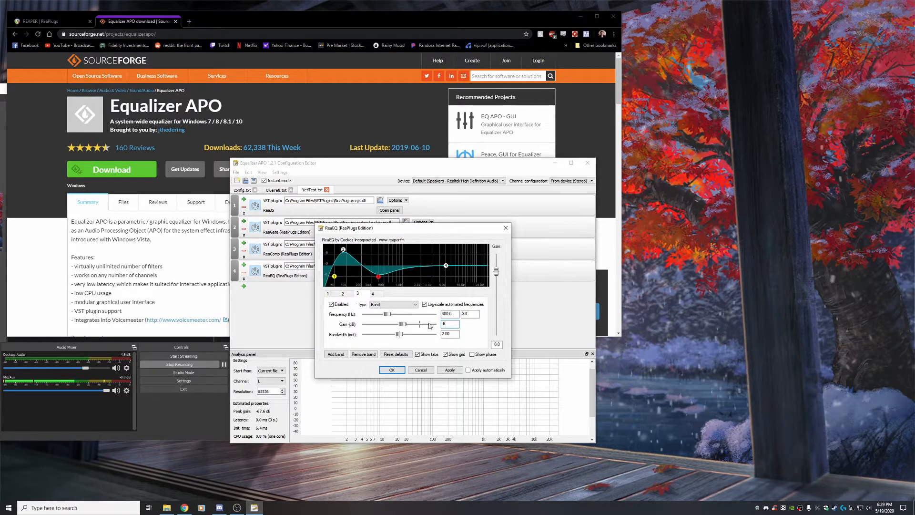
# Set the fourth band, a high shelf, to 9 dB gain and 2.5 octave bandwidth
pyautogui.click(373, 294)
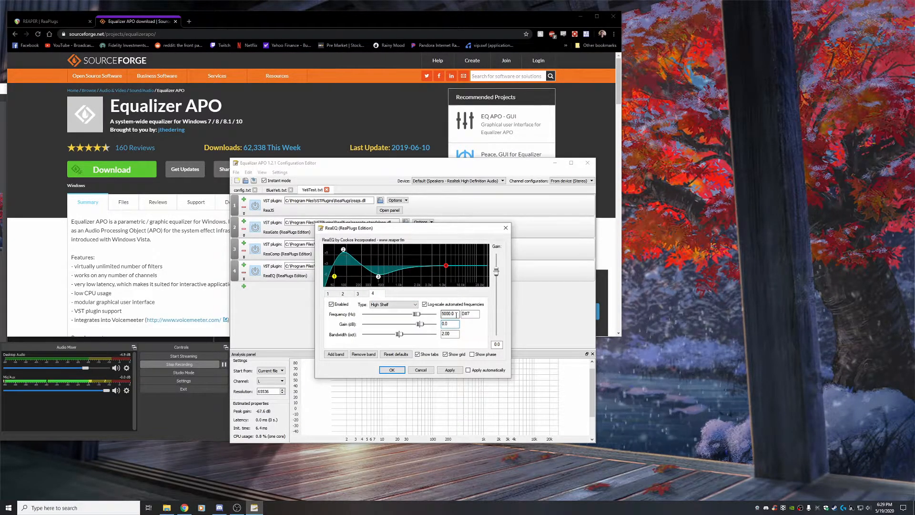
pyautogui.moveTo(450, 324); pyautogui.dragTo(435, 324)
pyautogui.write('9')
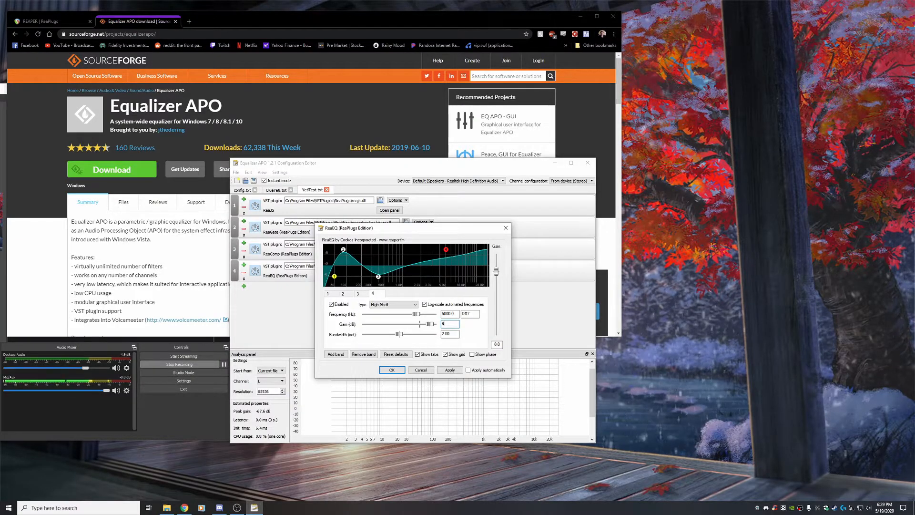
pyautogui.click(401, 335)
pyautogui.moveTo(402, 336); pyautogui.dragTo(409, 335)
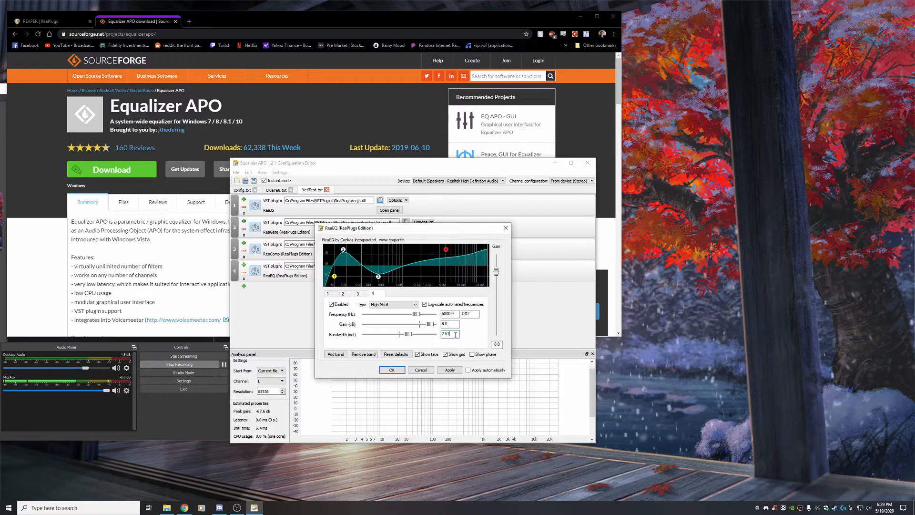
pyautogui.press('BackSpace')
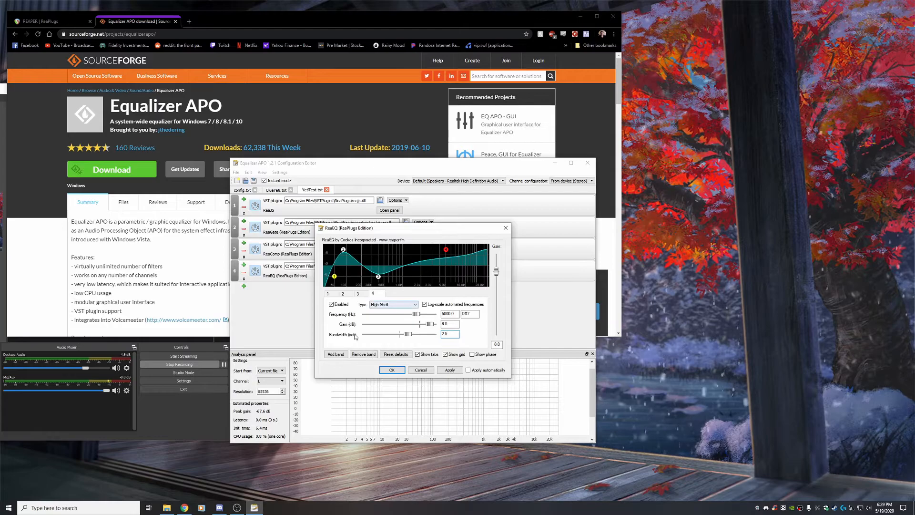
# Add a fifth band as a Low Pass at 19000 Hz, then apply and close the EQ panel
pyautogui.click(336, 354)
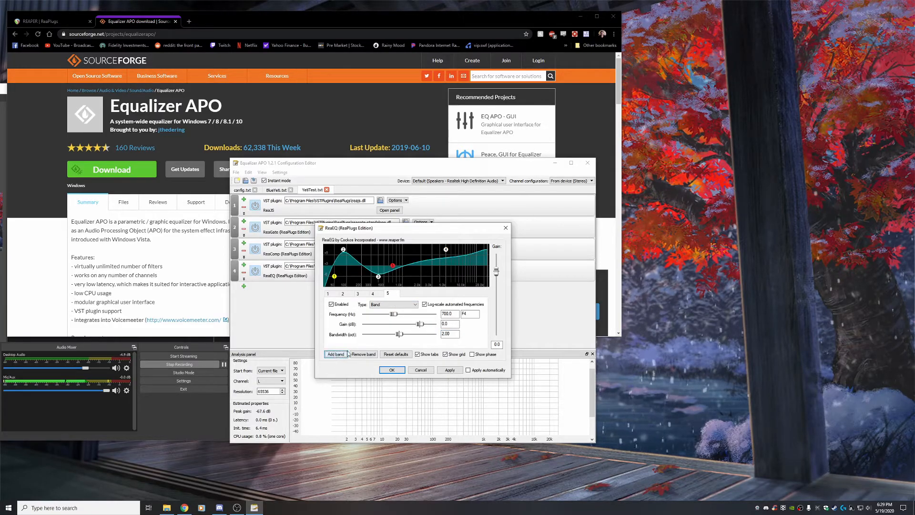
pyautogui.click(386, 305)
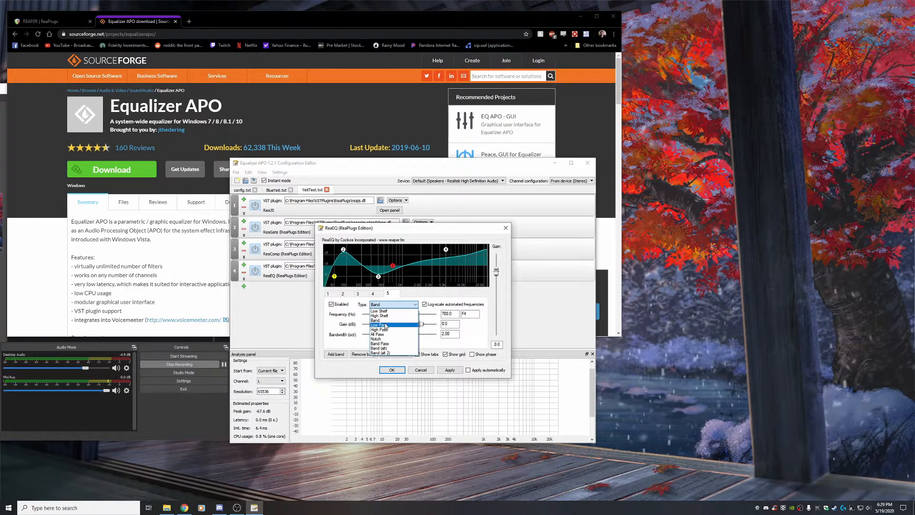
pyautogui.click(381, 325)
pyautogui.doubleClick(444, 314)
pyautogui.write('19000')
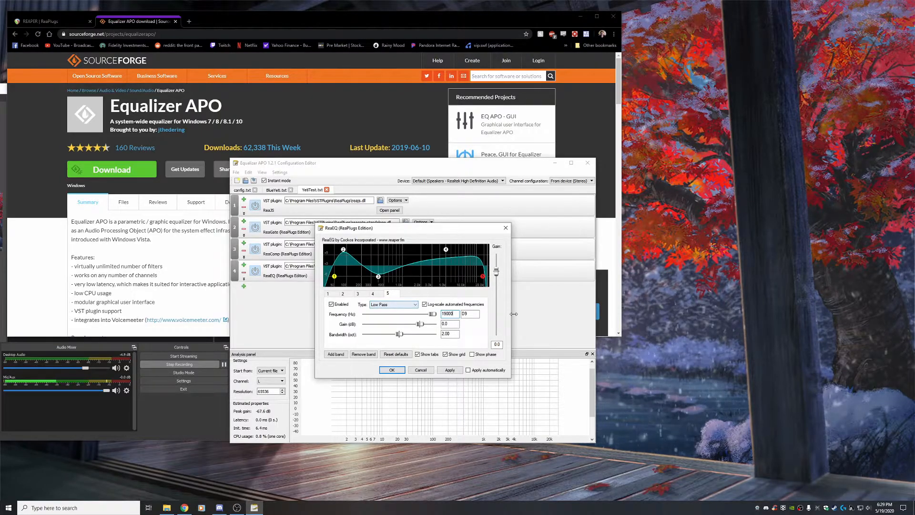
pyautogui.click(451, 371)
pyautogui.click(393, 371)
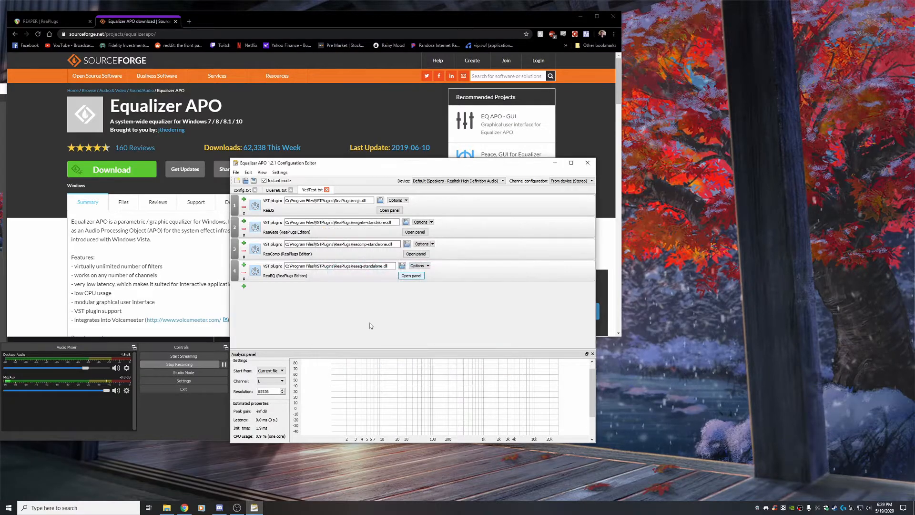